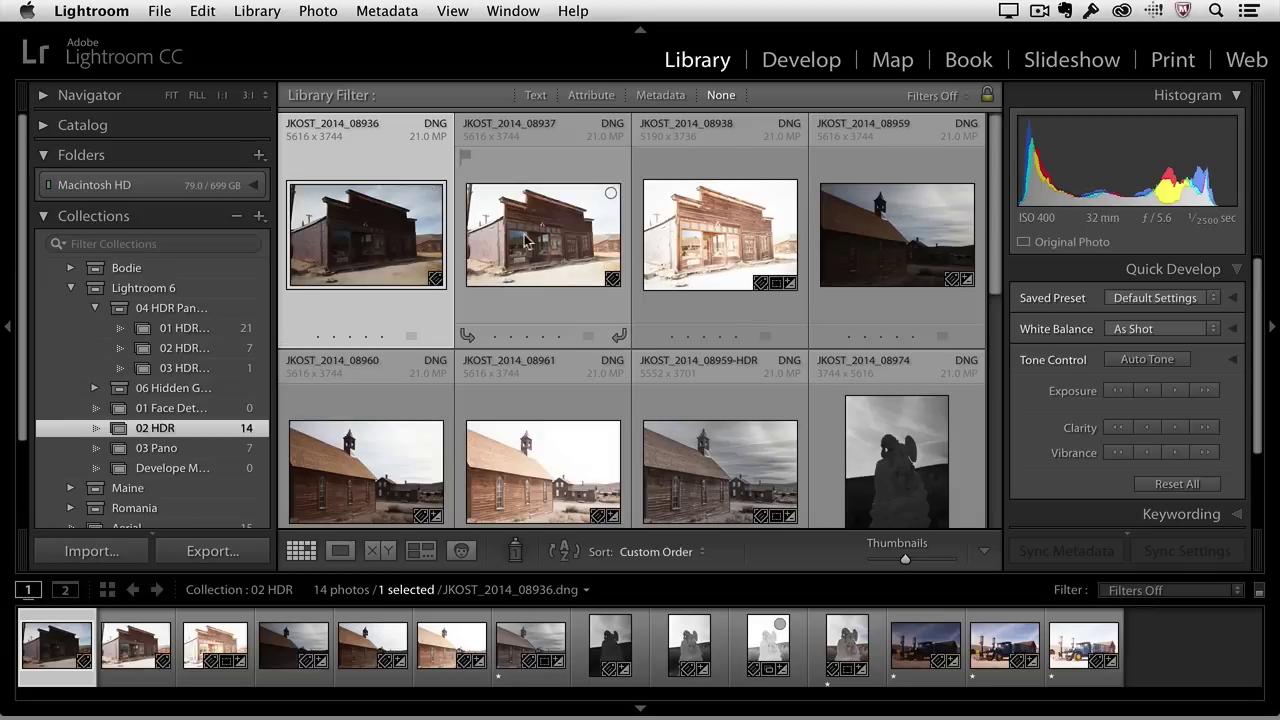
Select bracketed photos 08936–08938 and start a Photo Merge > HDR of them
shift+click(726, 254)
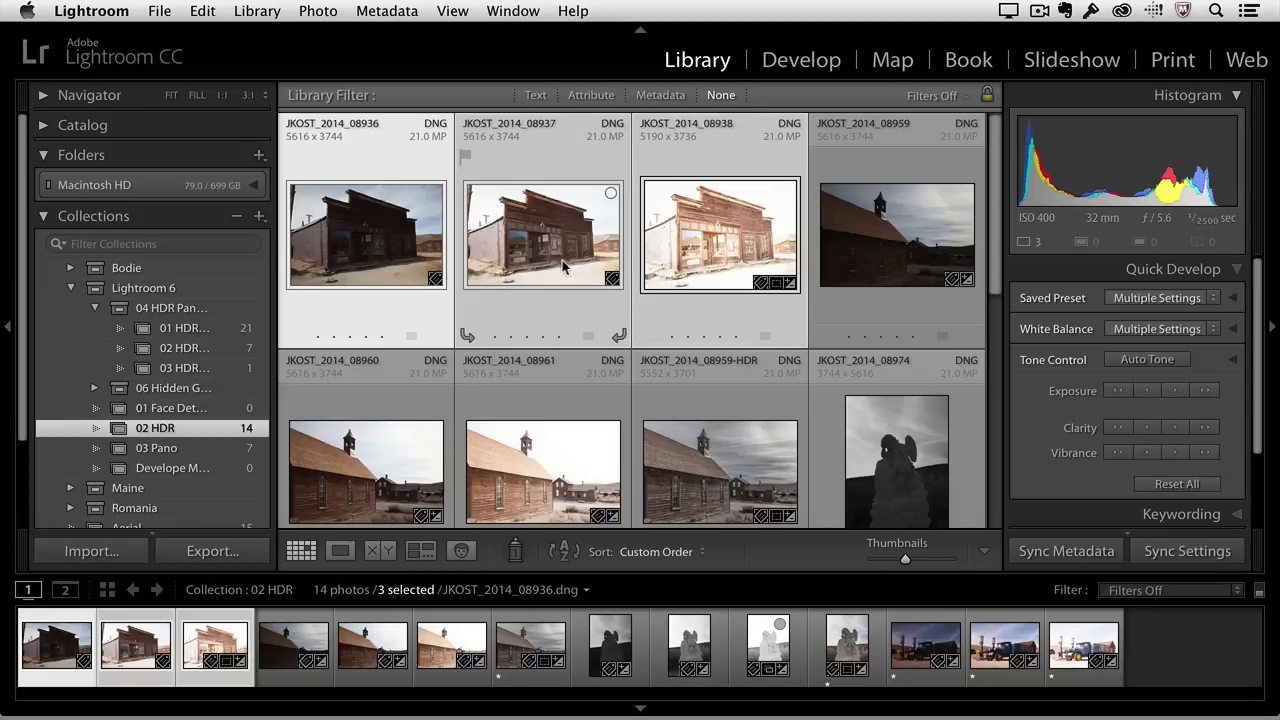
click(318, 11)
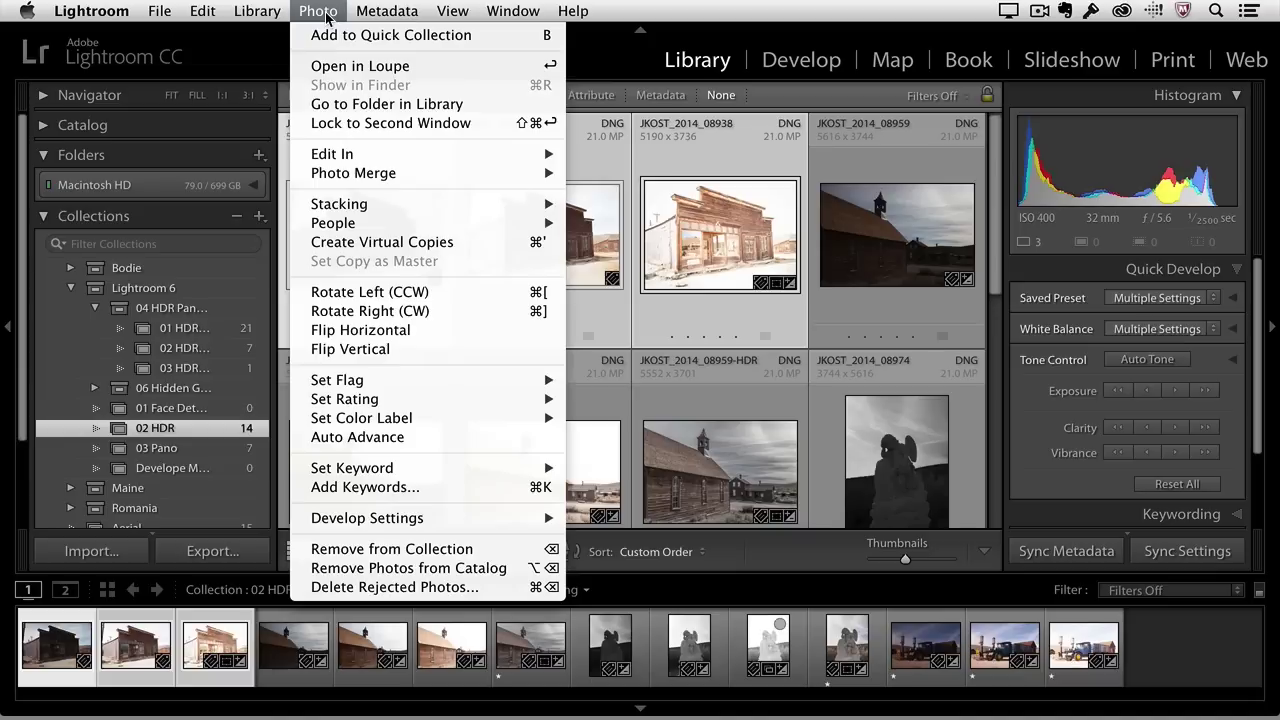
mouse_move(376, 180)
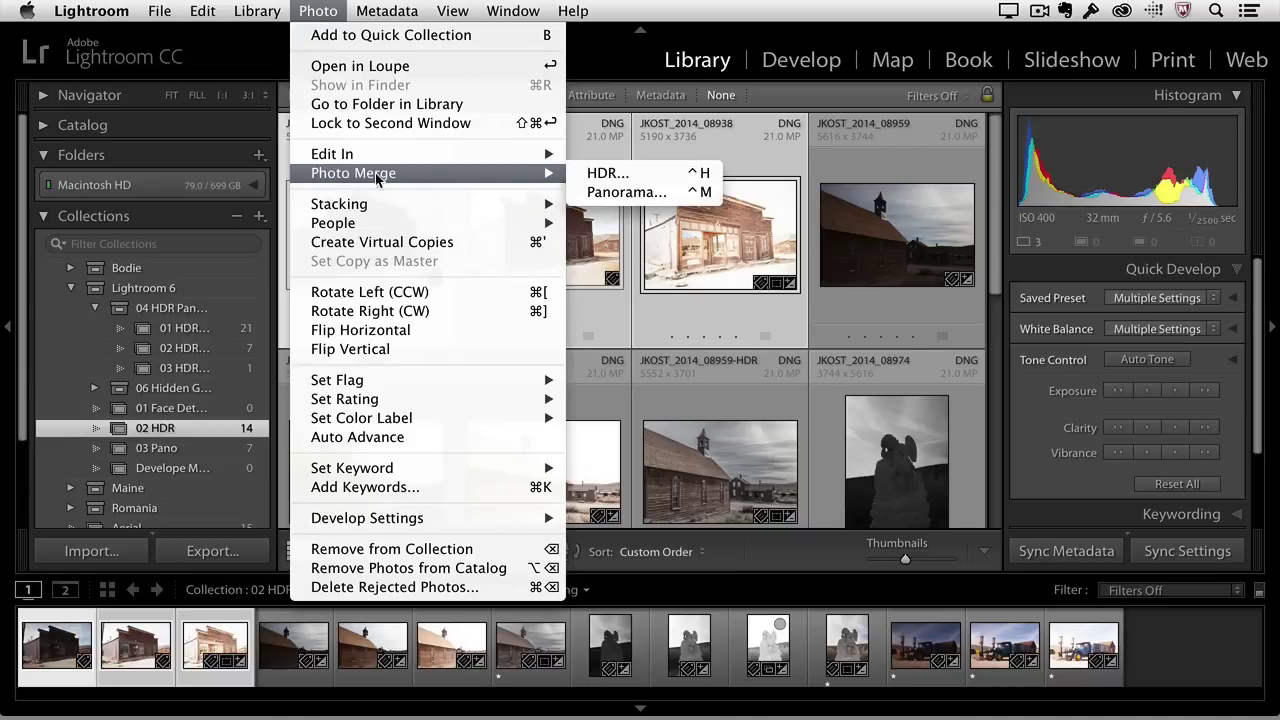
click(630, 177)
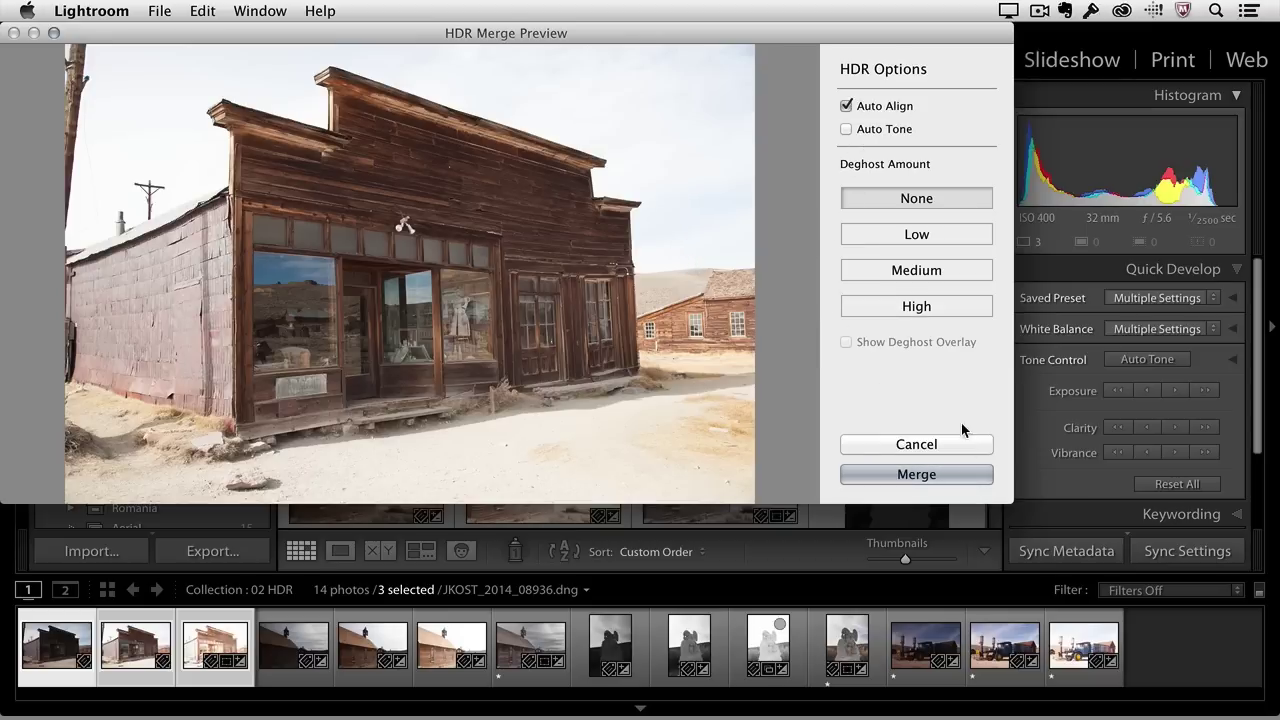
Enlarge the HDR Merge Preview window to nearly full screen and enable Auto Tone
drag(1008, 501, 1275, 710)
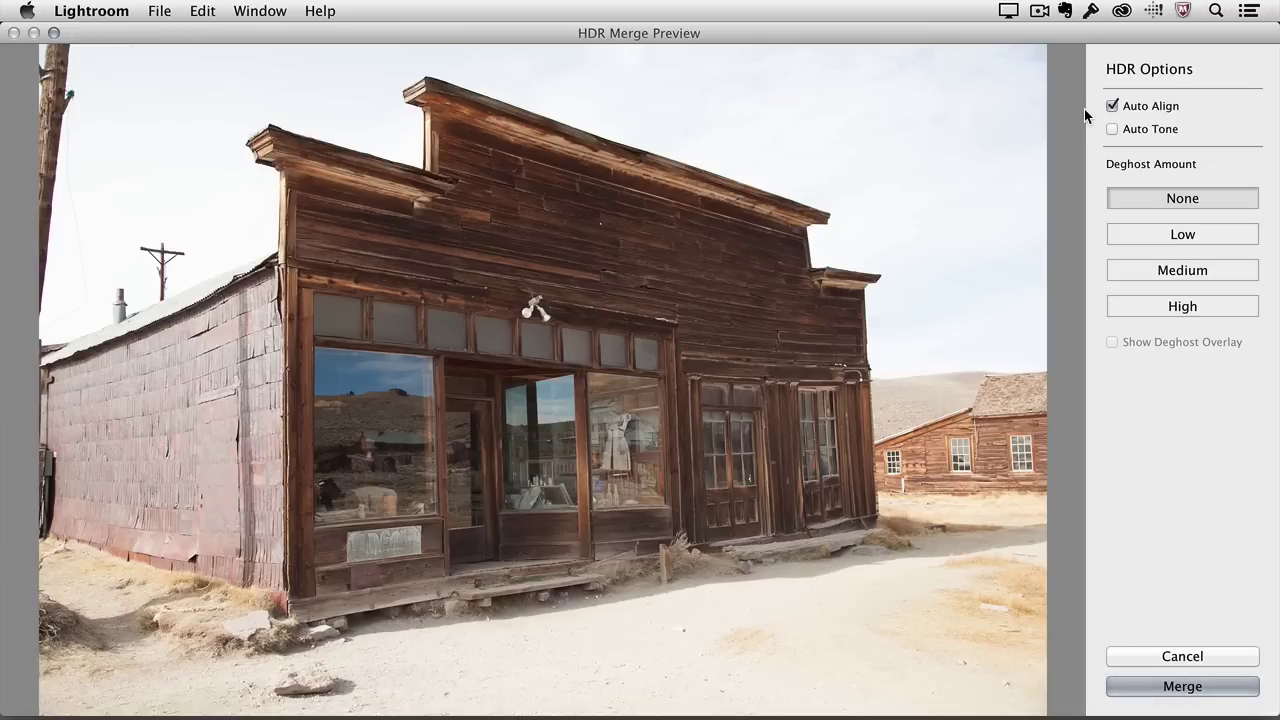
click(1112, 130)
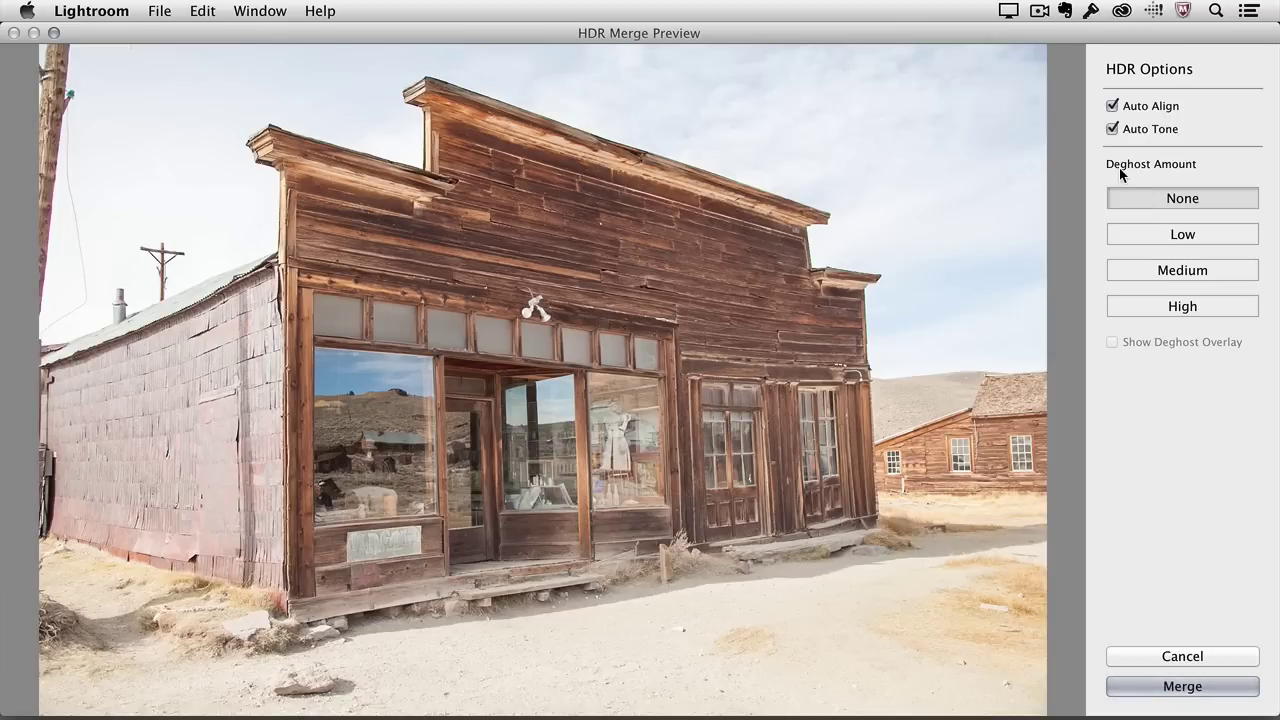
Set Deghost Amount to Medium, check its overlay in green, and merge into an HDR DNG
click(1133, 272)
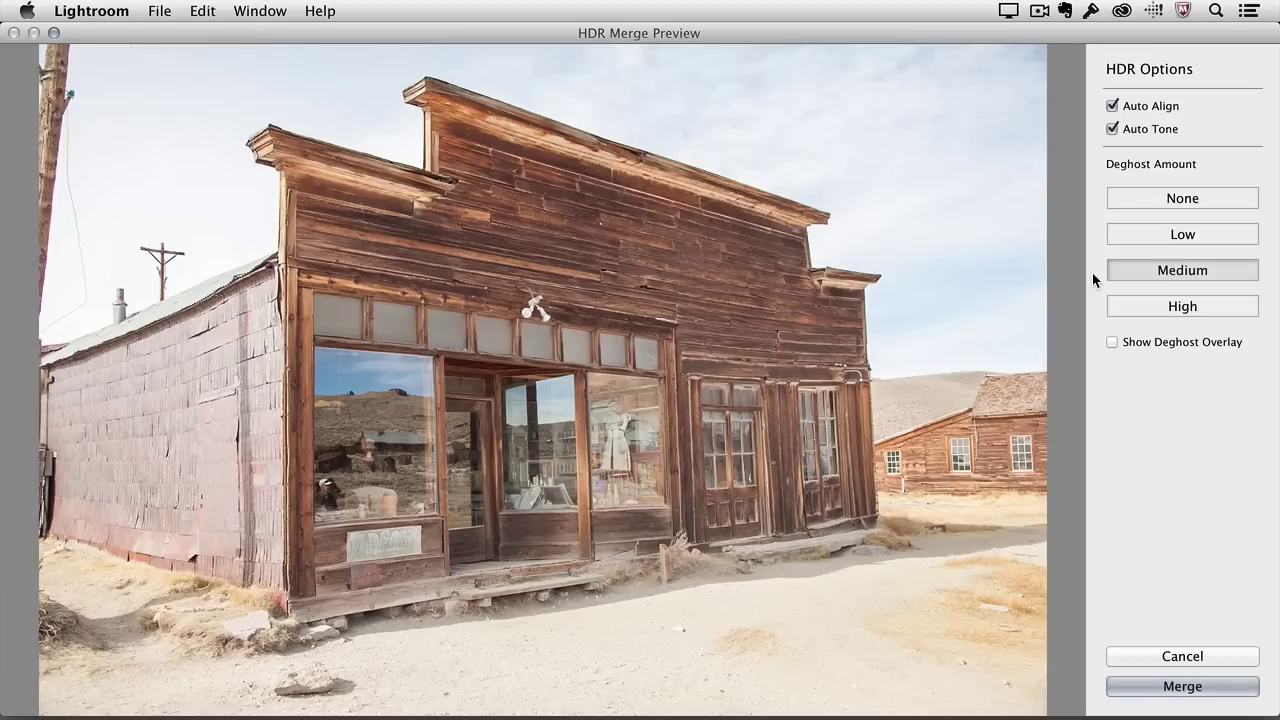
click(1112, 343)
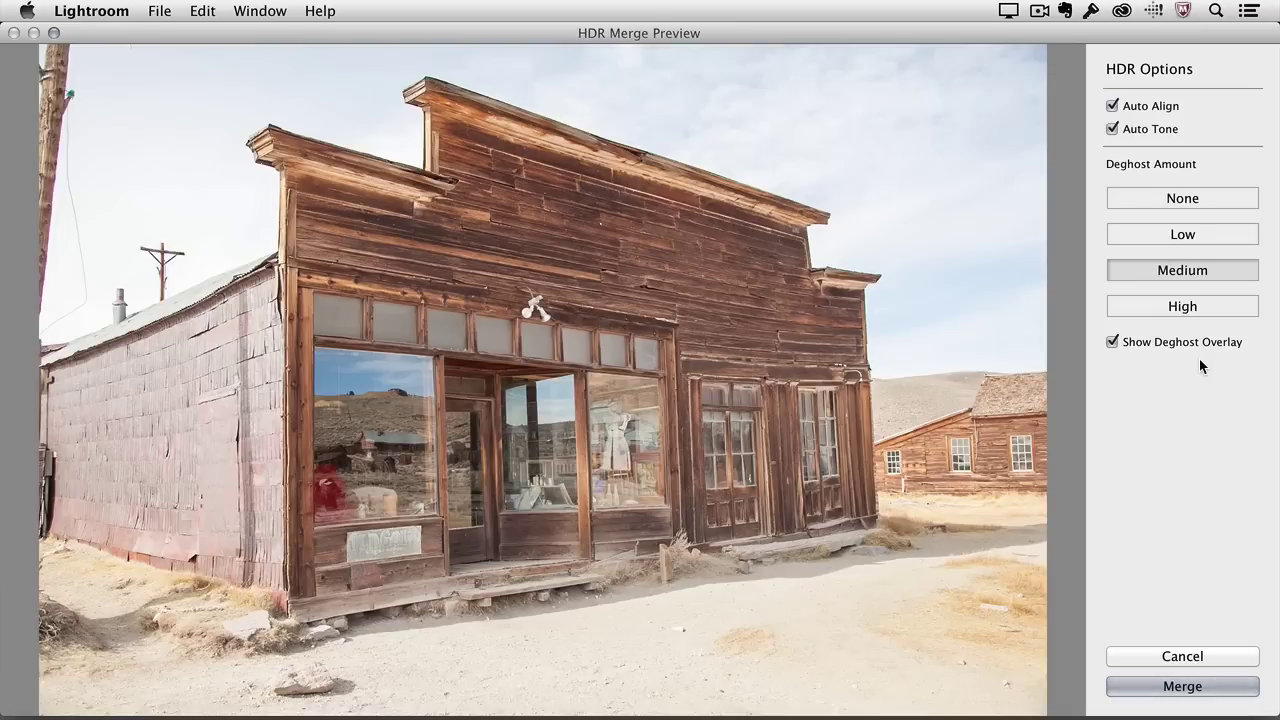
key(o)
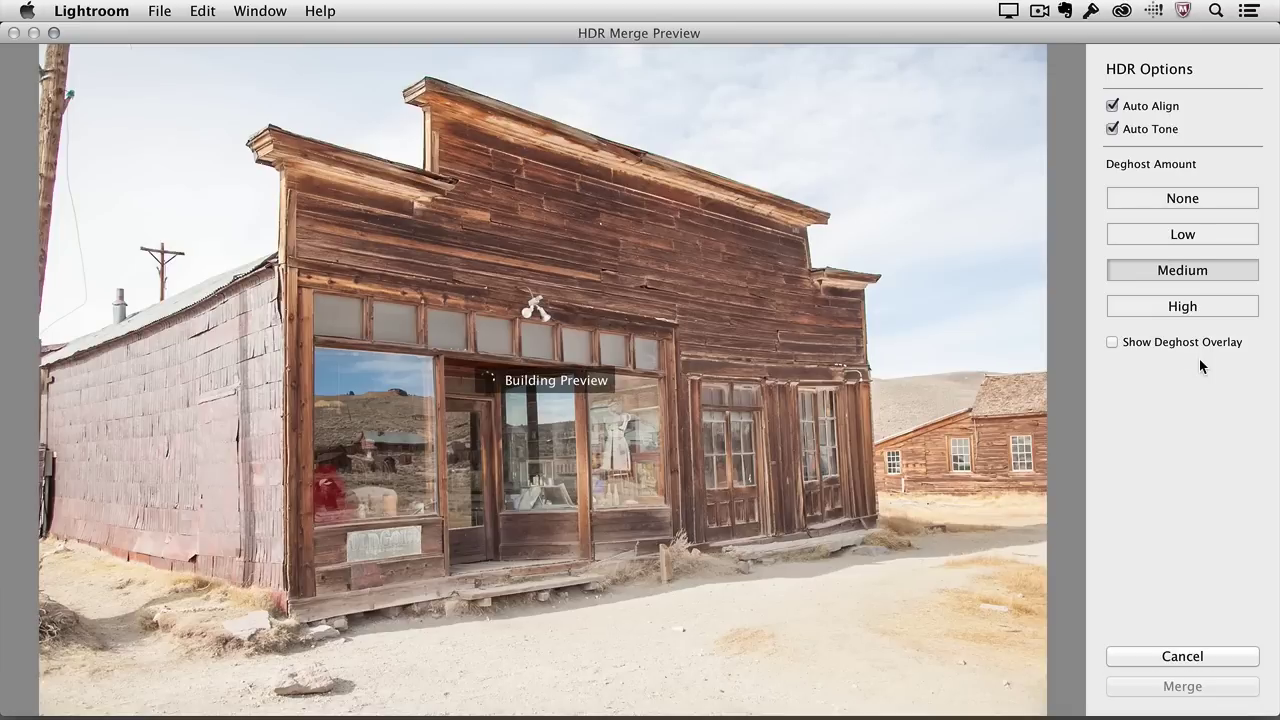
key(o)
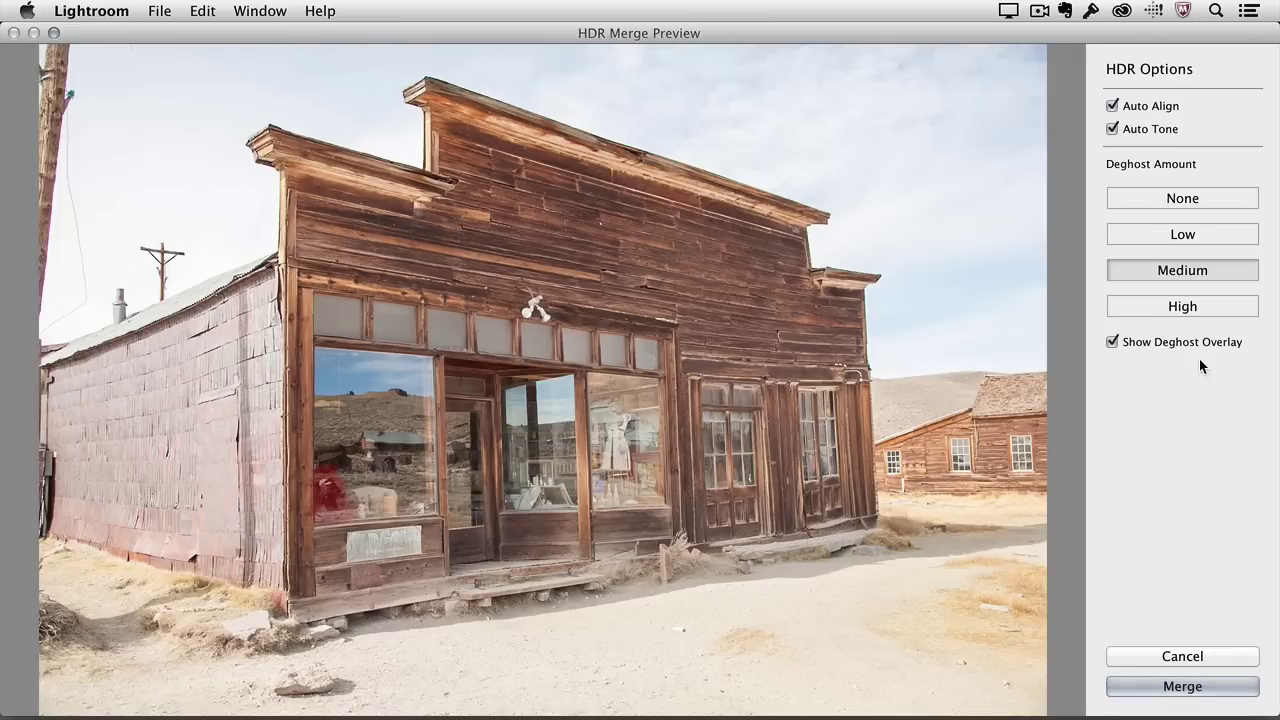
key(shift+o)
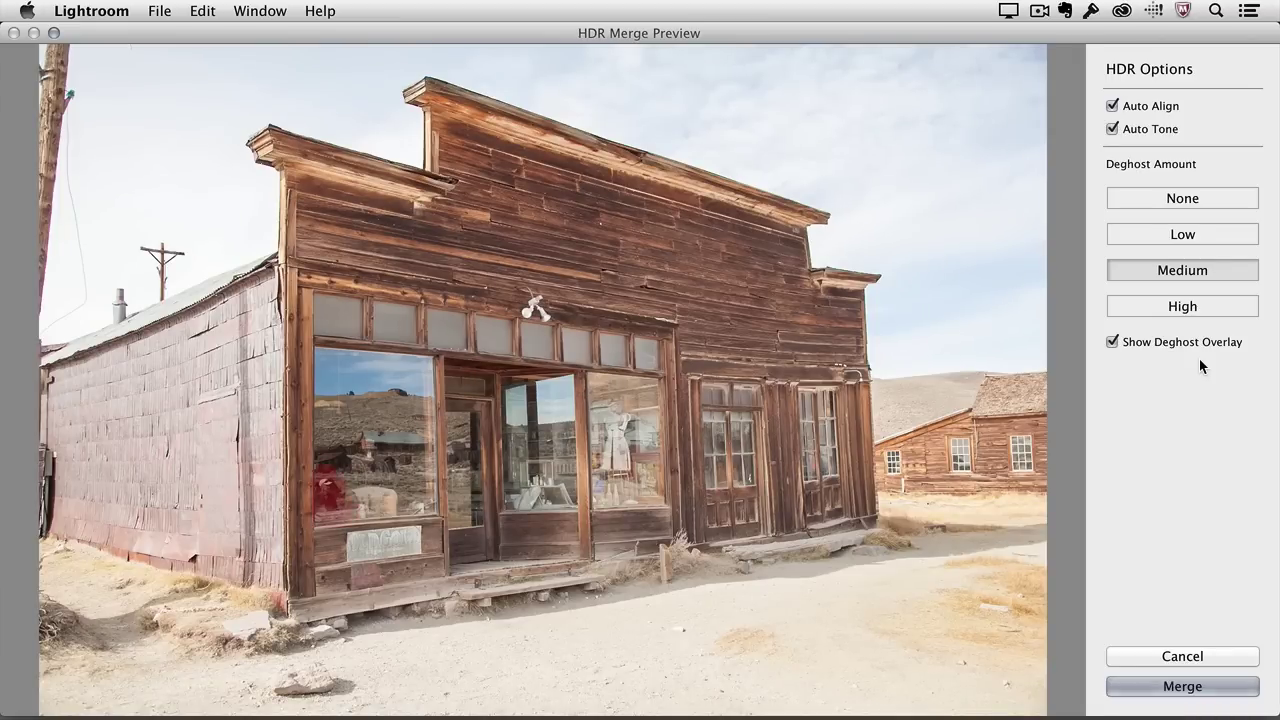
click(1160, 688)
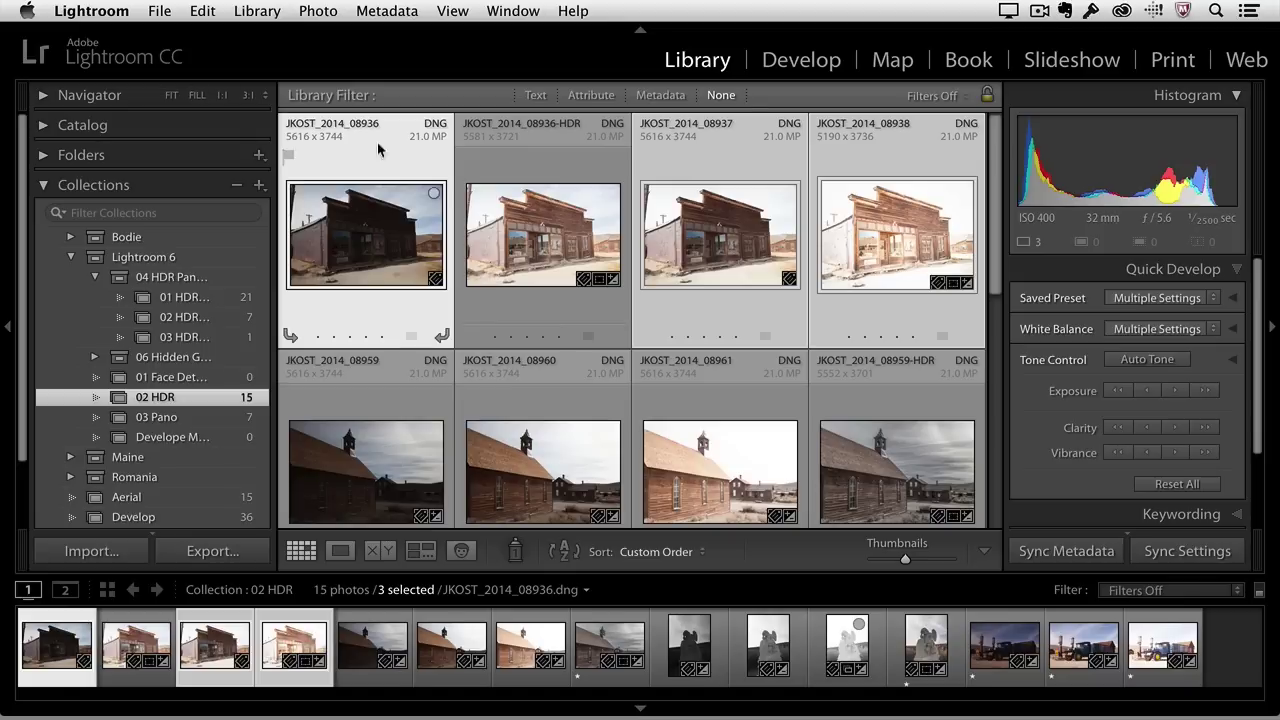
Select only the new JKOST_2014_08936-HDR thumbnail in the 02 HDR grid
click(555, 247)
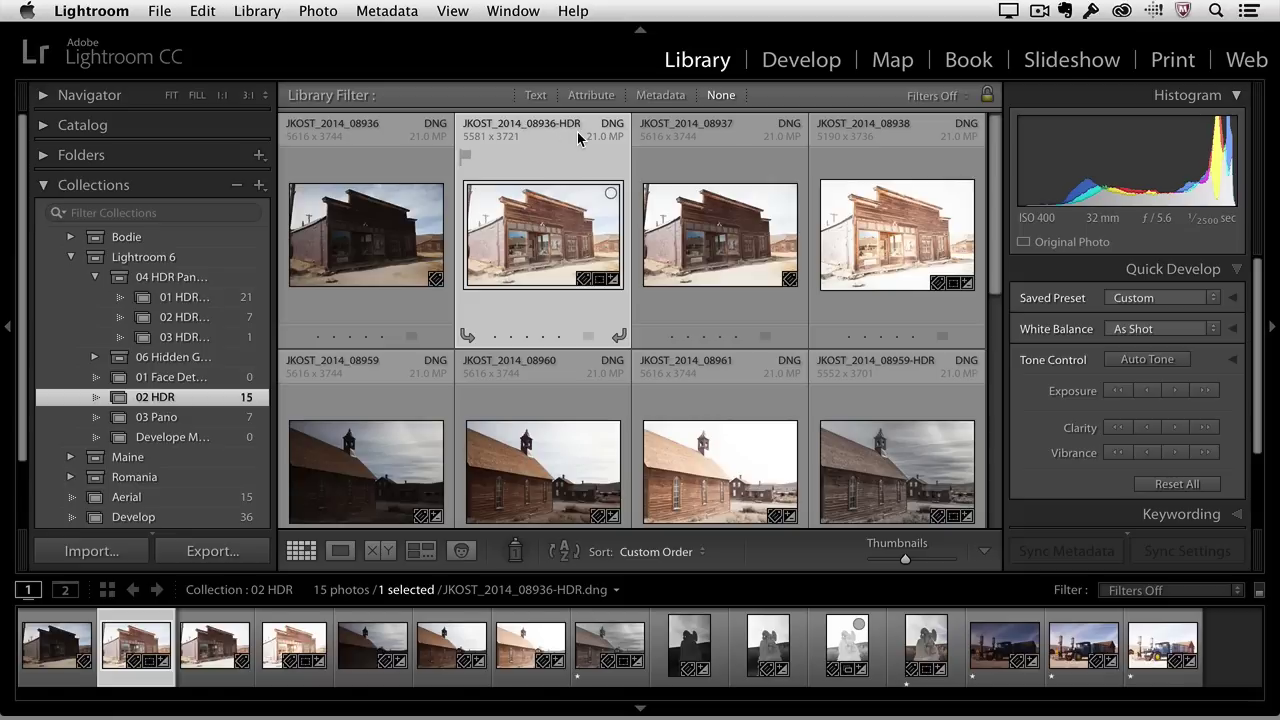
Filter the collection by text '-hdr' and reveal JKOST_2014_08936-HDR.dng in Finder
click(536, 96)
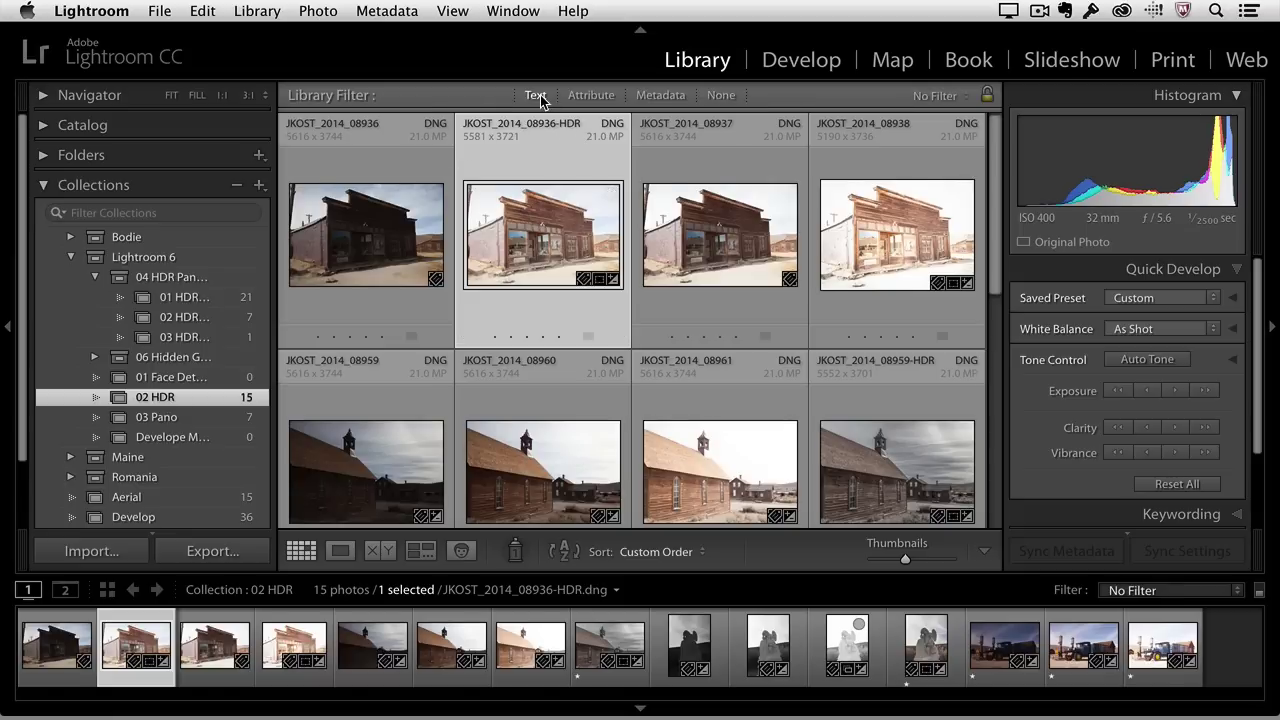
click(758, 124)
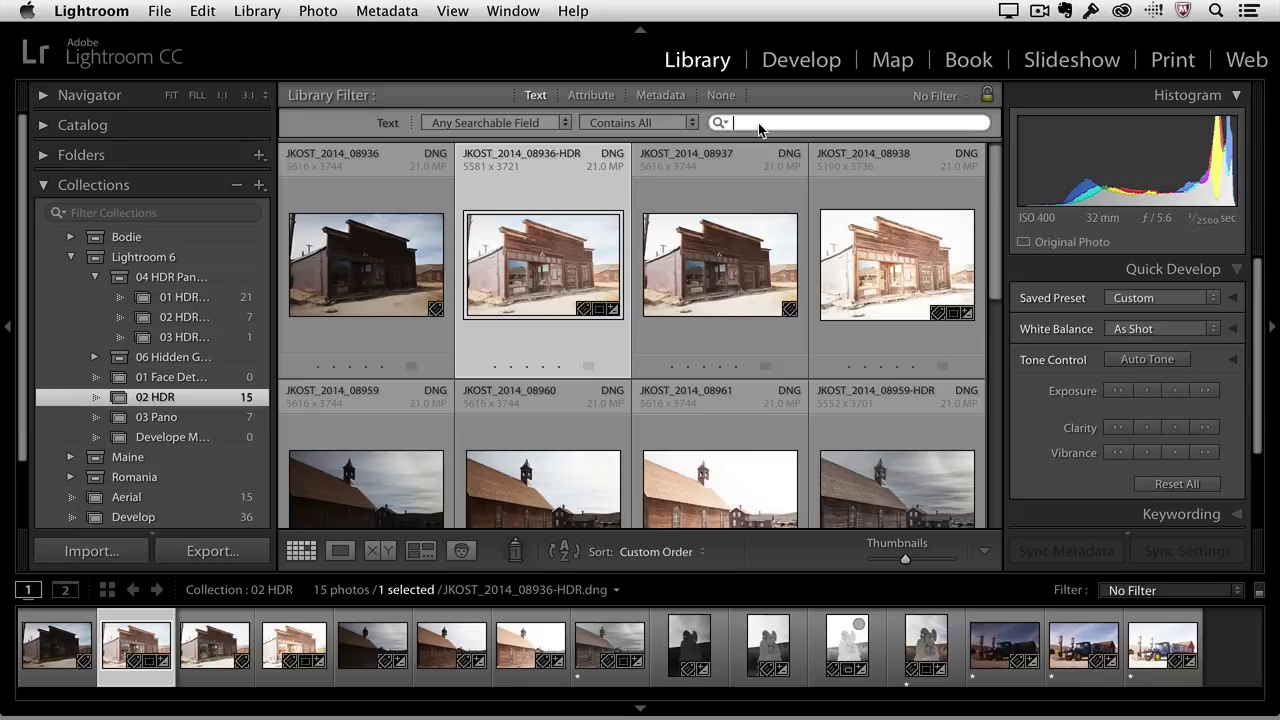
text(-hdr)
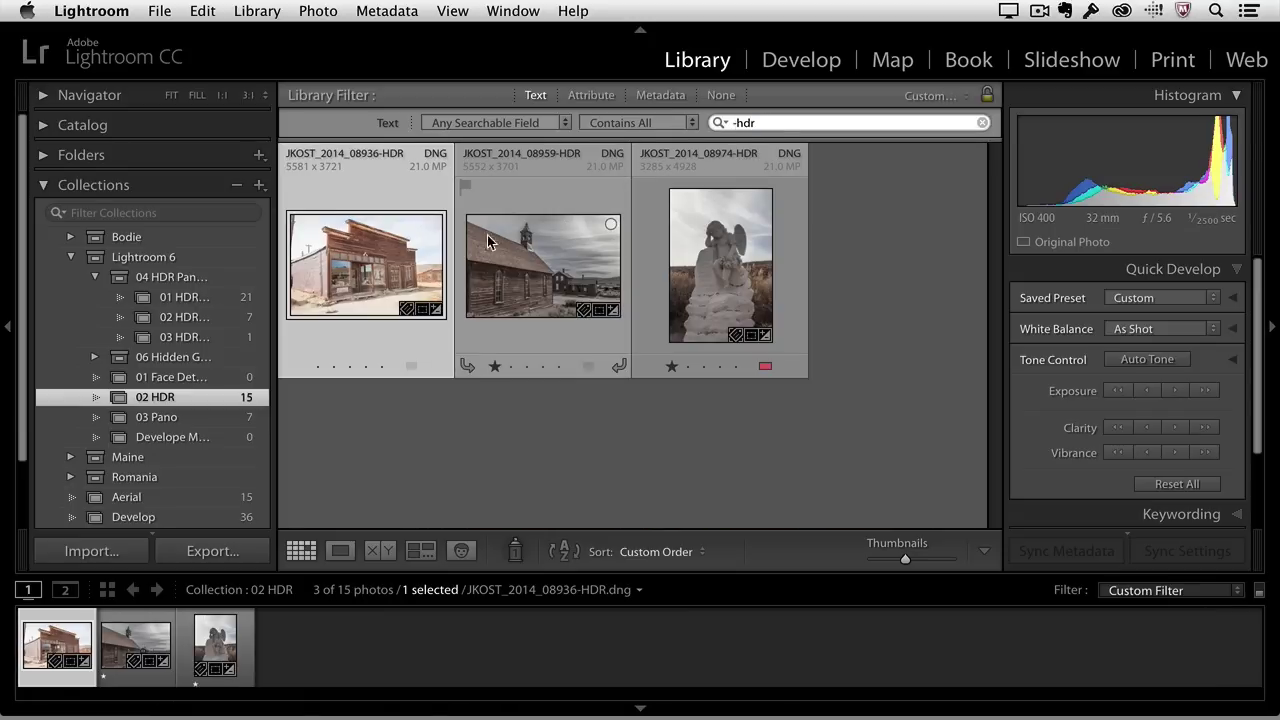
right_click(399, 250)
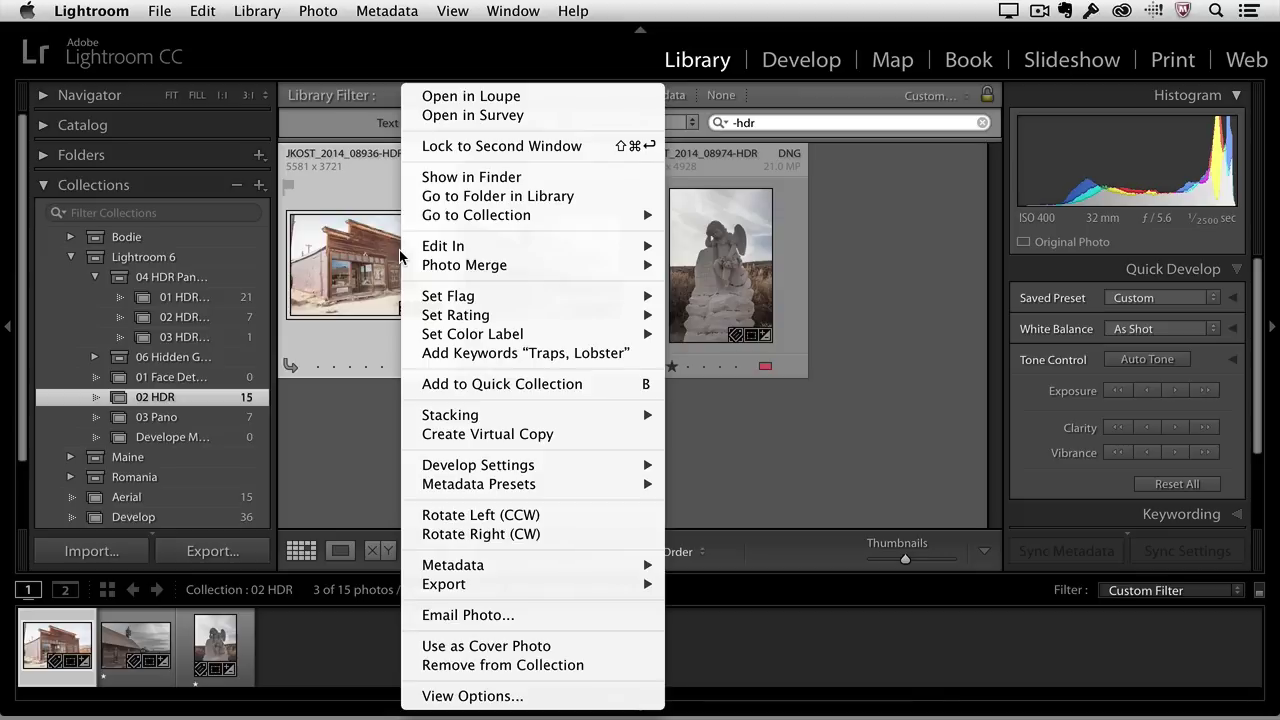
click(451, 177)
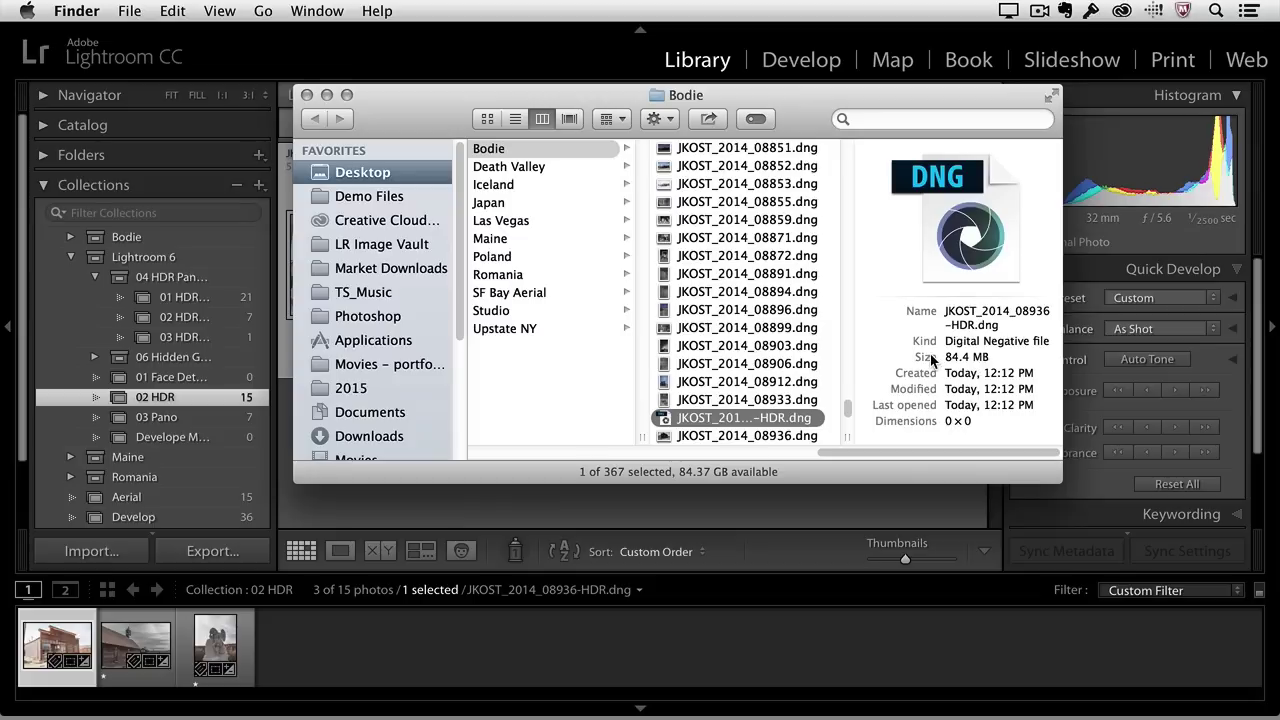
Leave Finder, set the Library filter to None, and open the merged HDR in Develop
key(super+Tab)
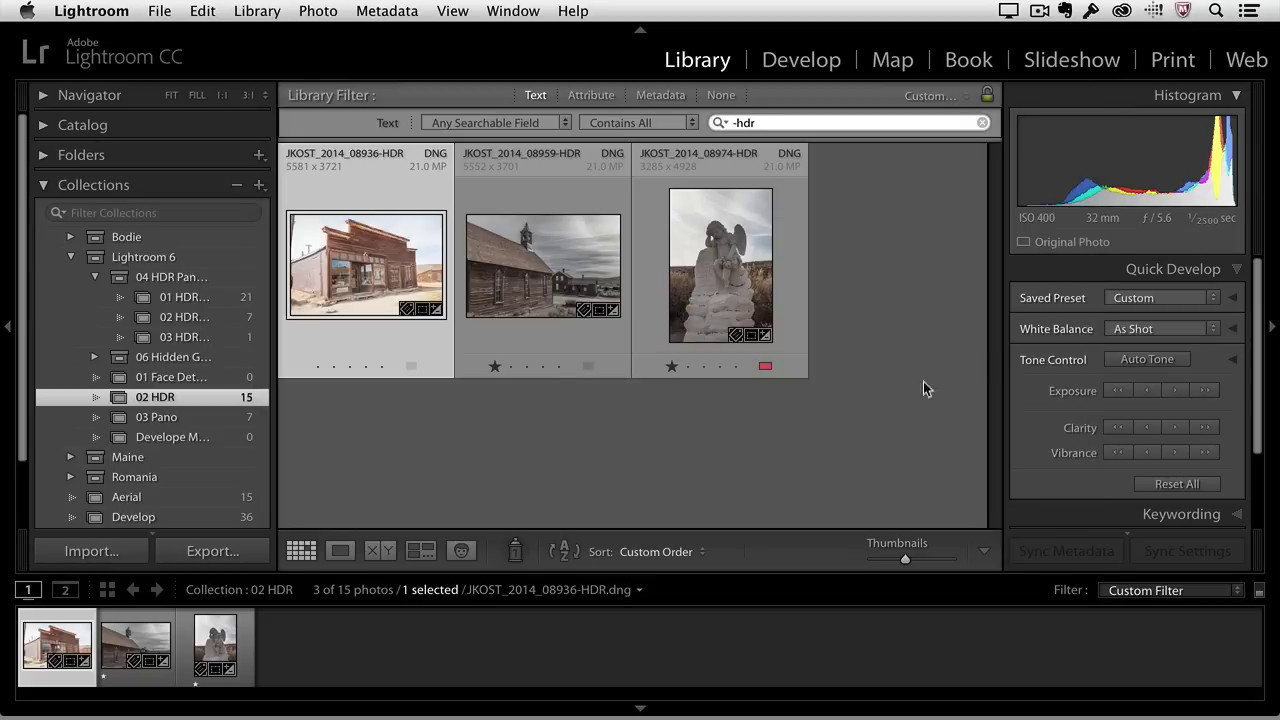
click(721, 95)
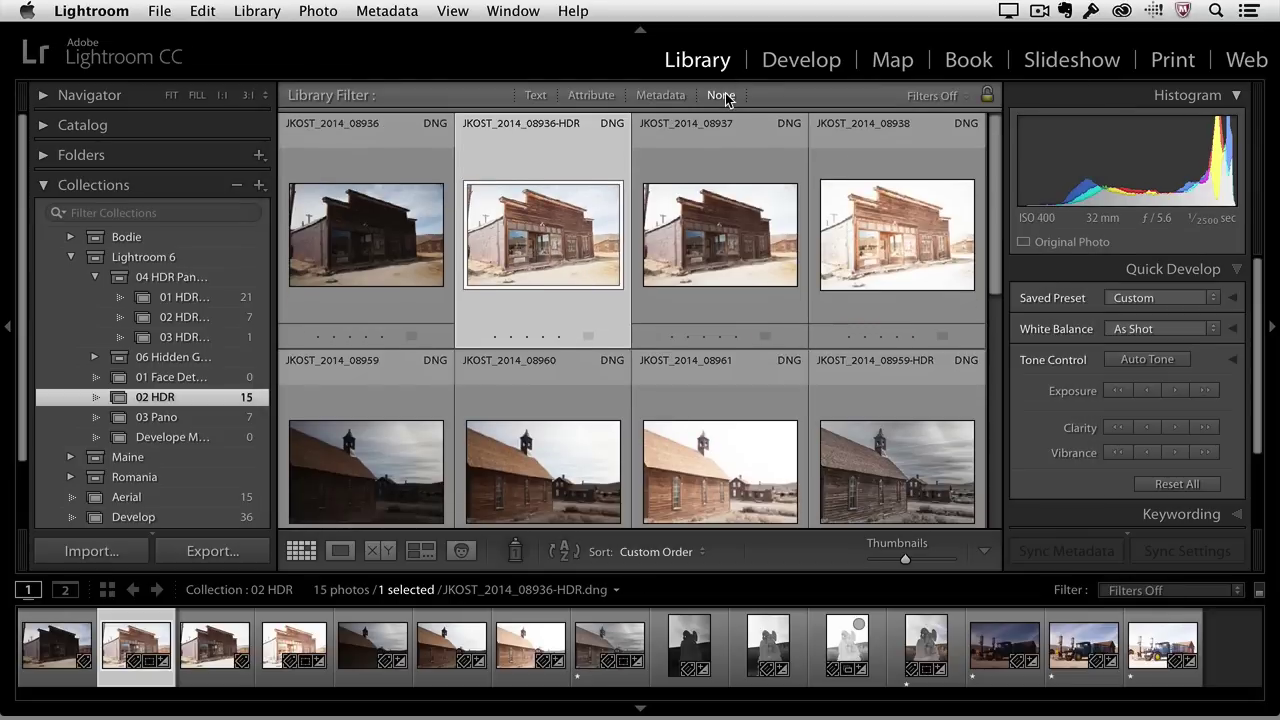
key(d)
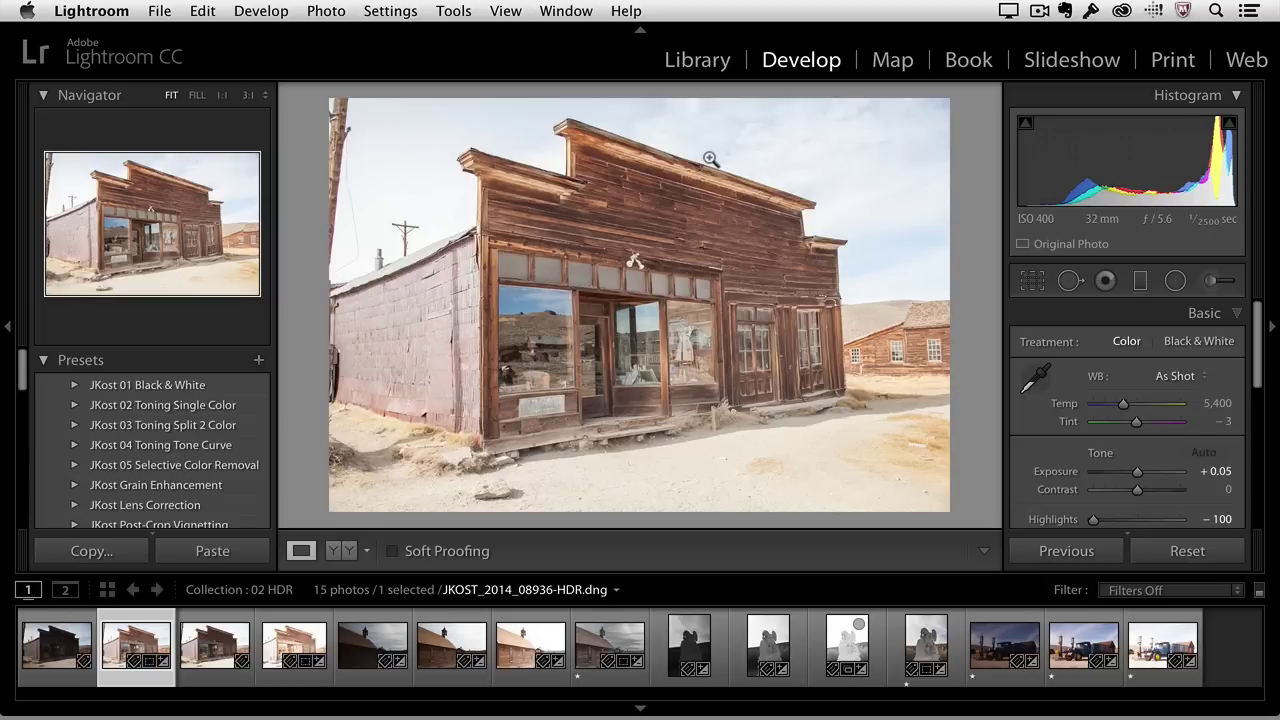
Enable Profile Corrections and Remove Chromatic Aberration, and apply Upright Auto to the storefront
scroll(1178, 389, down, 5)
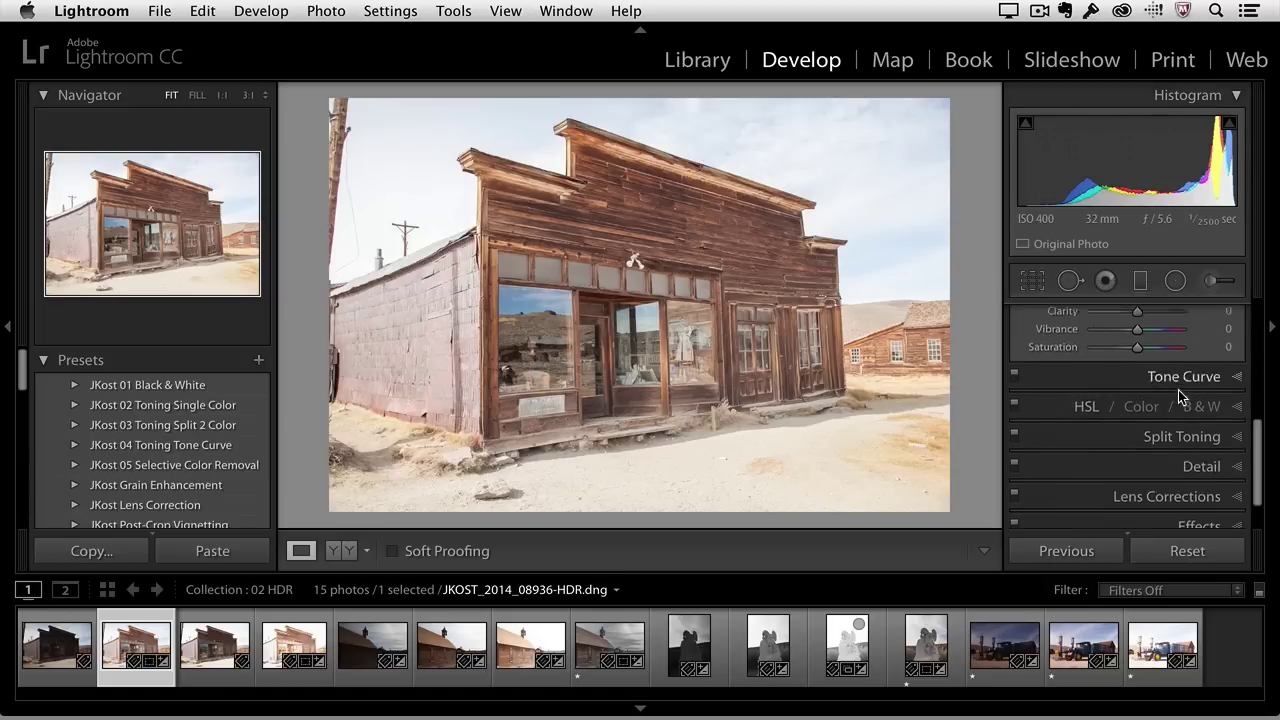
click(1180, 442)
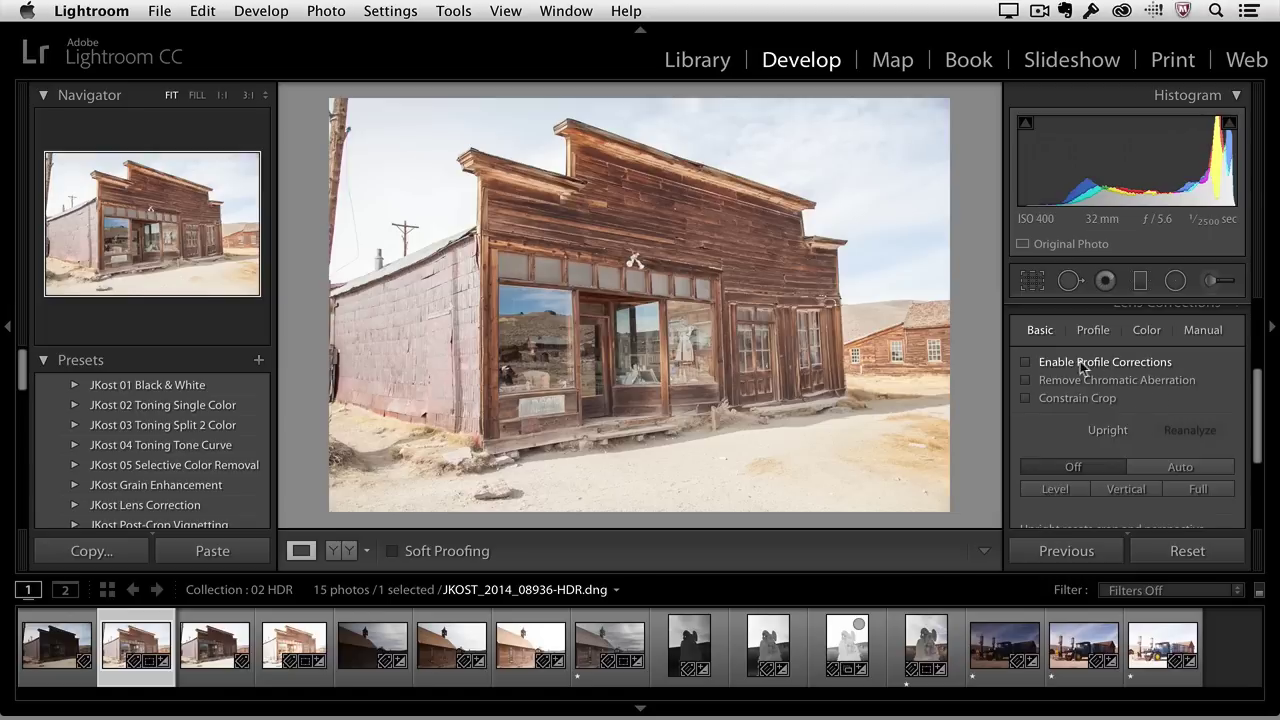
click(1070, 361)
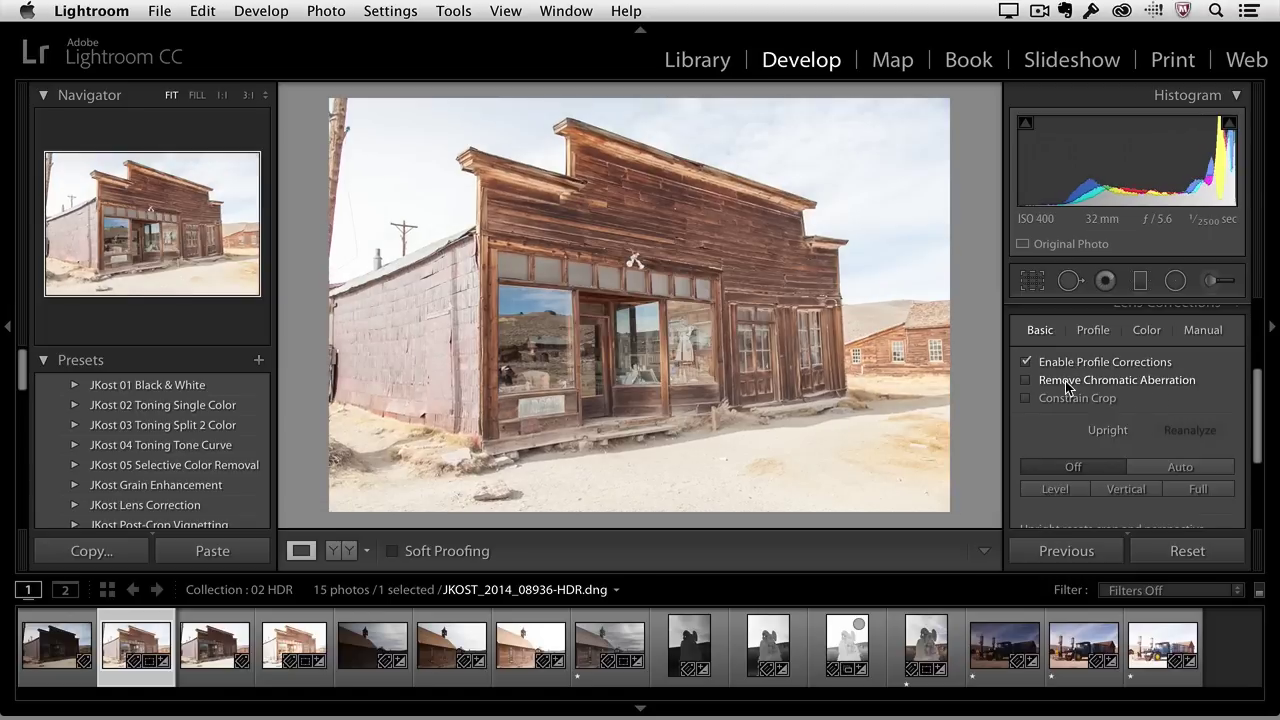
click(1062, 379)
click(1155, 466)
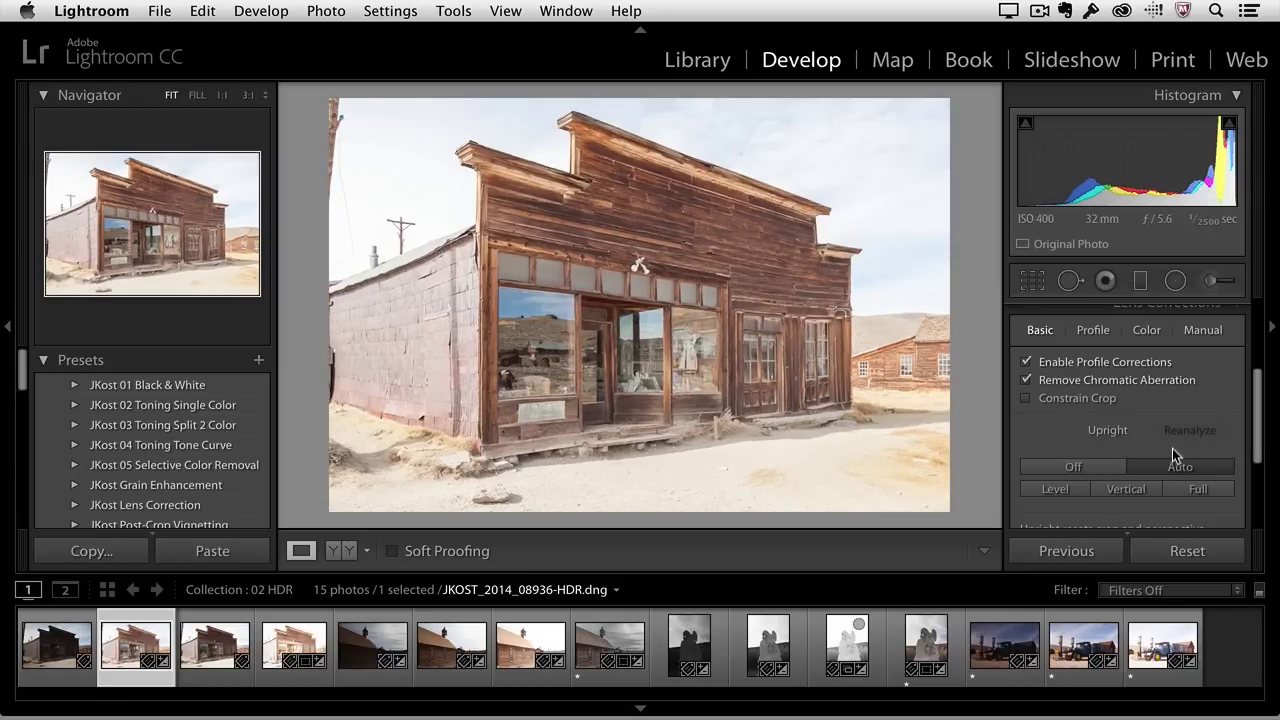
scroll(1163, 313, up, 5)
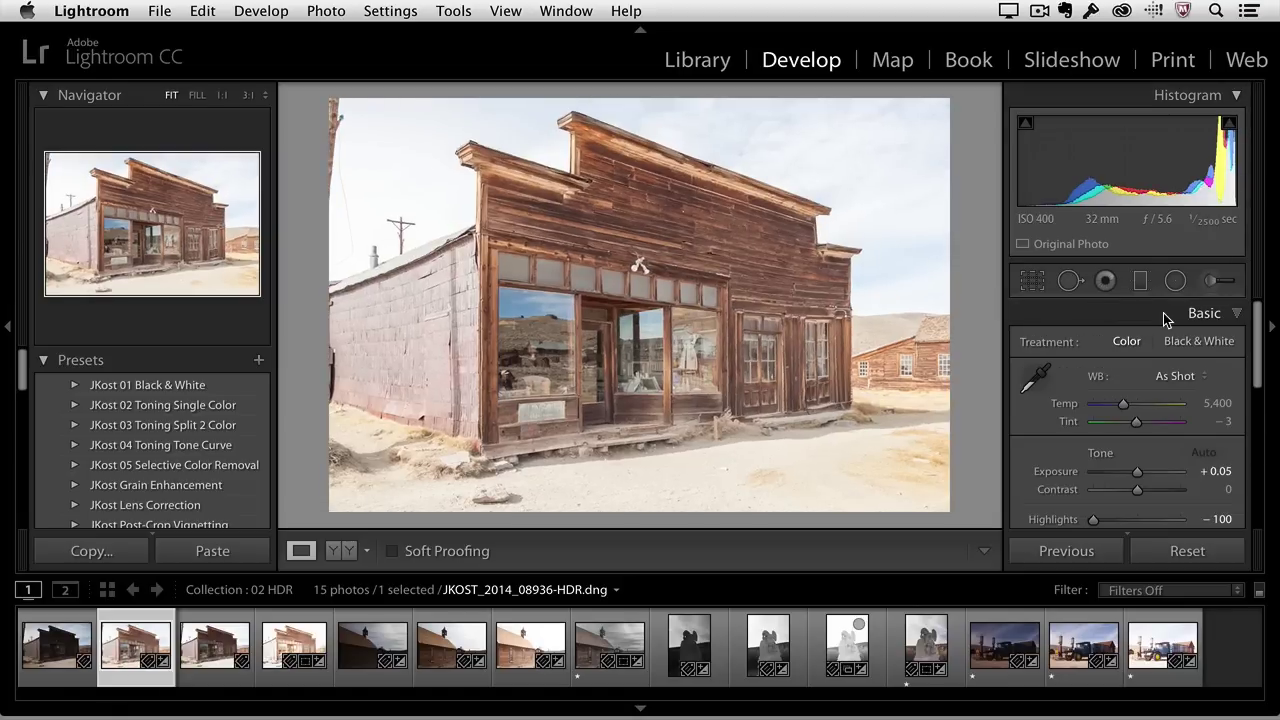
Lower Exposure to −1.75 and raise Shadows to +100 in the Basic panel
scroll(1162, 406, down, 2)
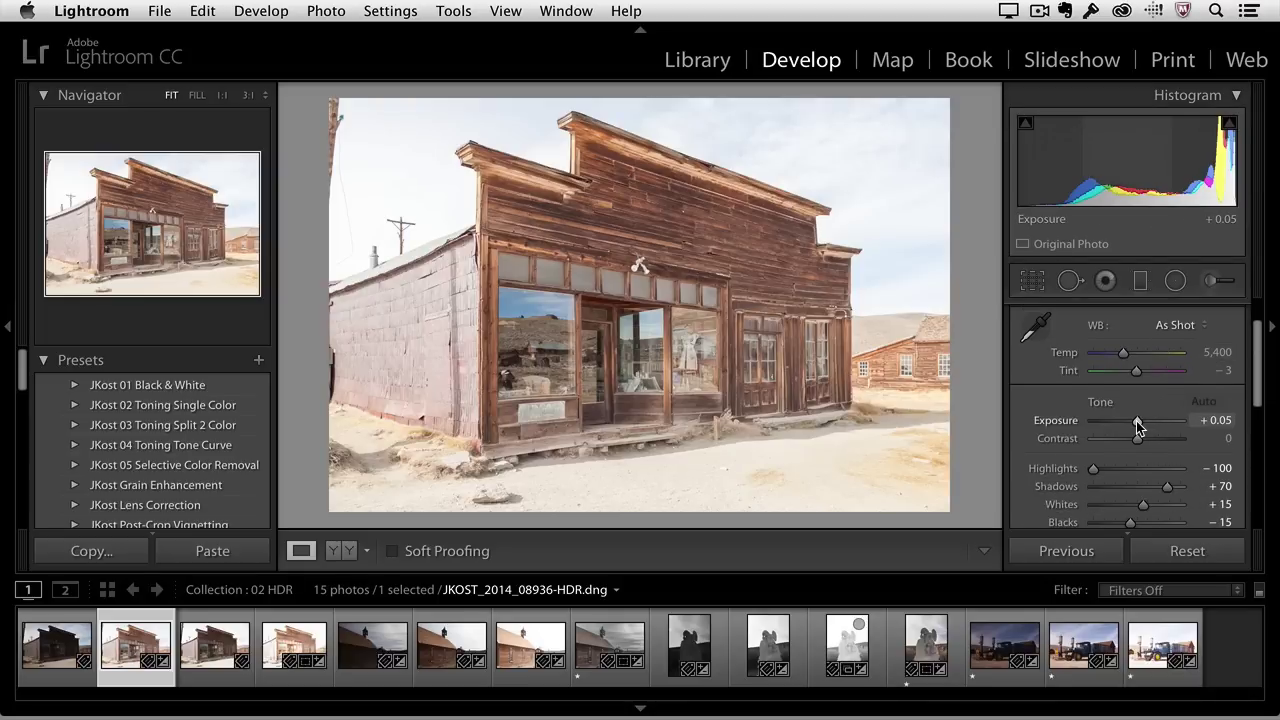
mouse_move(1136, 421)
mouse_down()
mouse_move(1087, 427)
mouse_move(1185, 423)
mouse_move(1131, 422)
mouse_up()
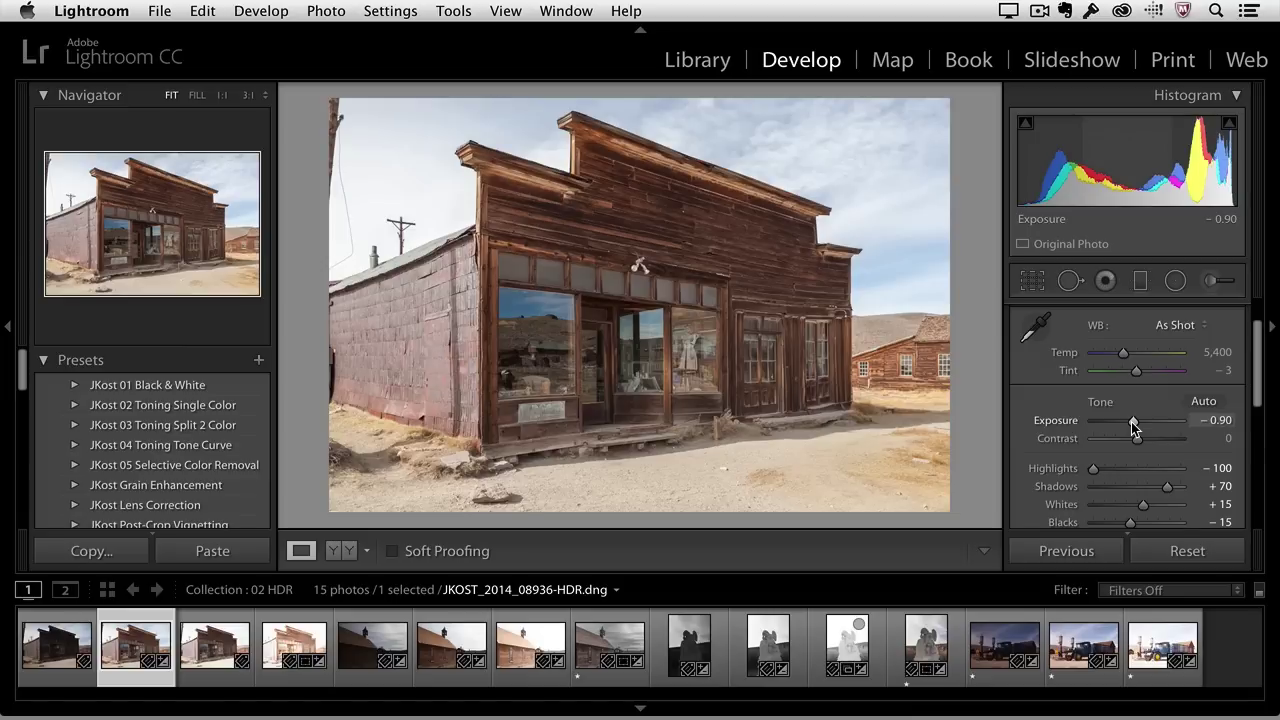
drag(1131, 422, 1127, 422)
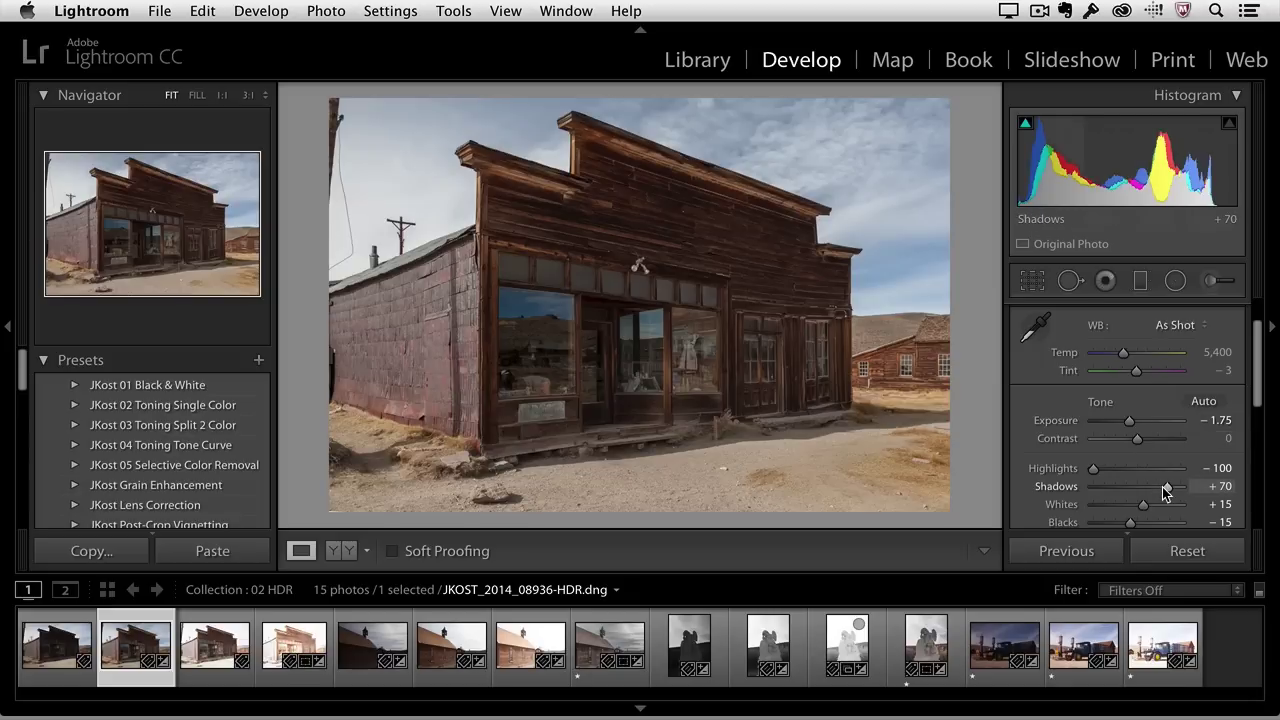
mouse_move(1165, 487)
mouse_down()
mouse_move(1185, 487)
mouse_move(1146, 507)
mouse_move(1160, 508)
mouse_up()
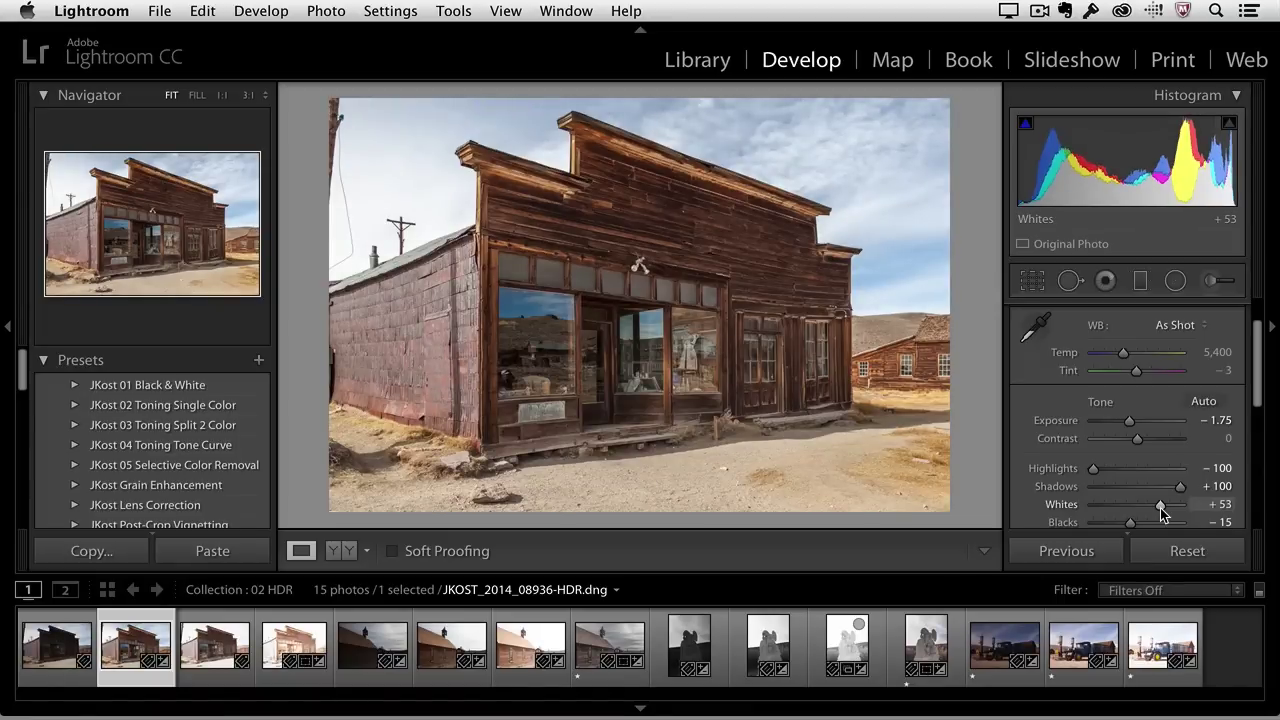
key(r)
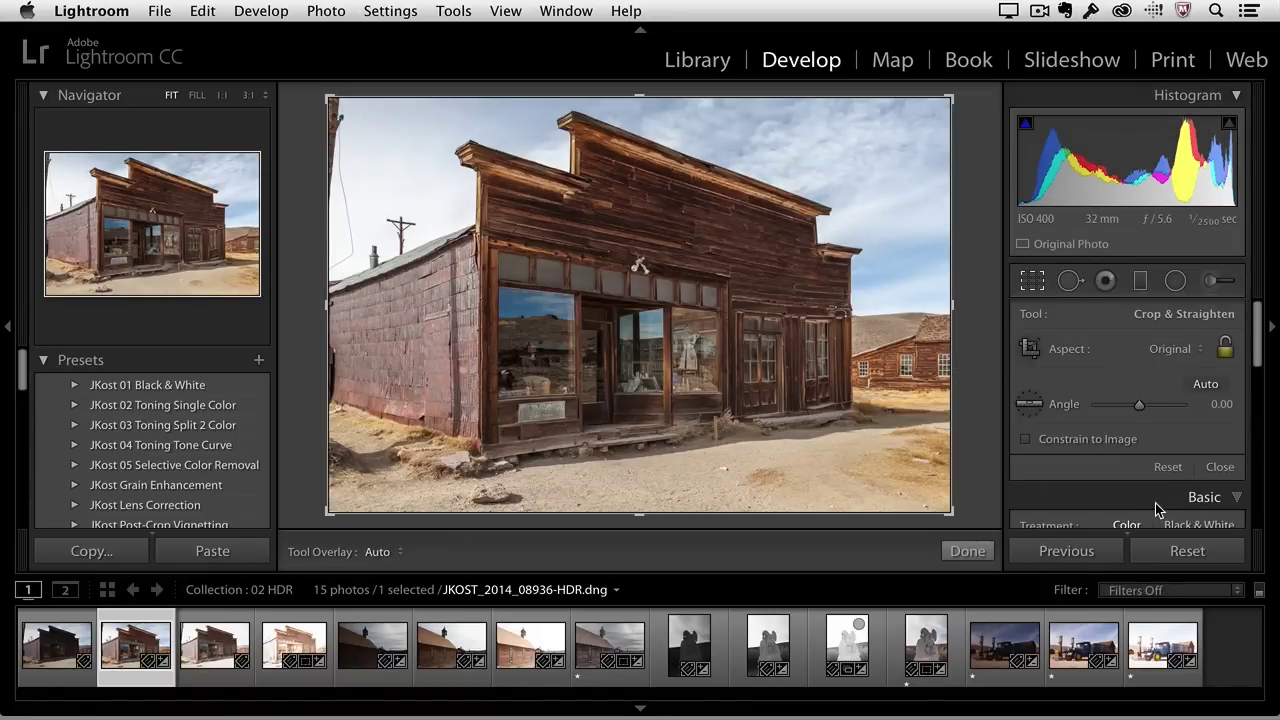
Lock the crop aspect and trim a narrow strip off the photo's left edge, refining it once
click(1224, 348)
drag(327, 305, 346, 305)
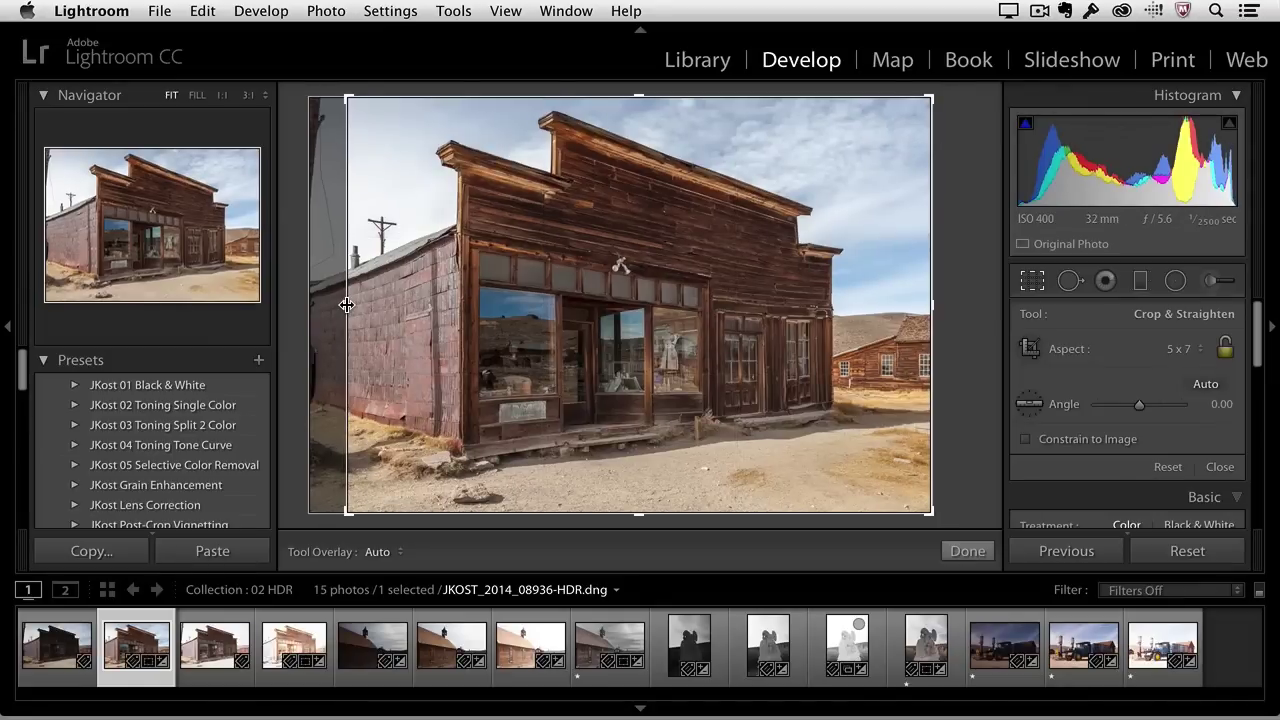
key(Return)
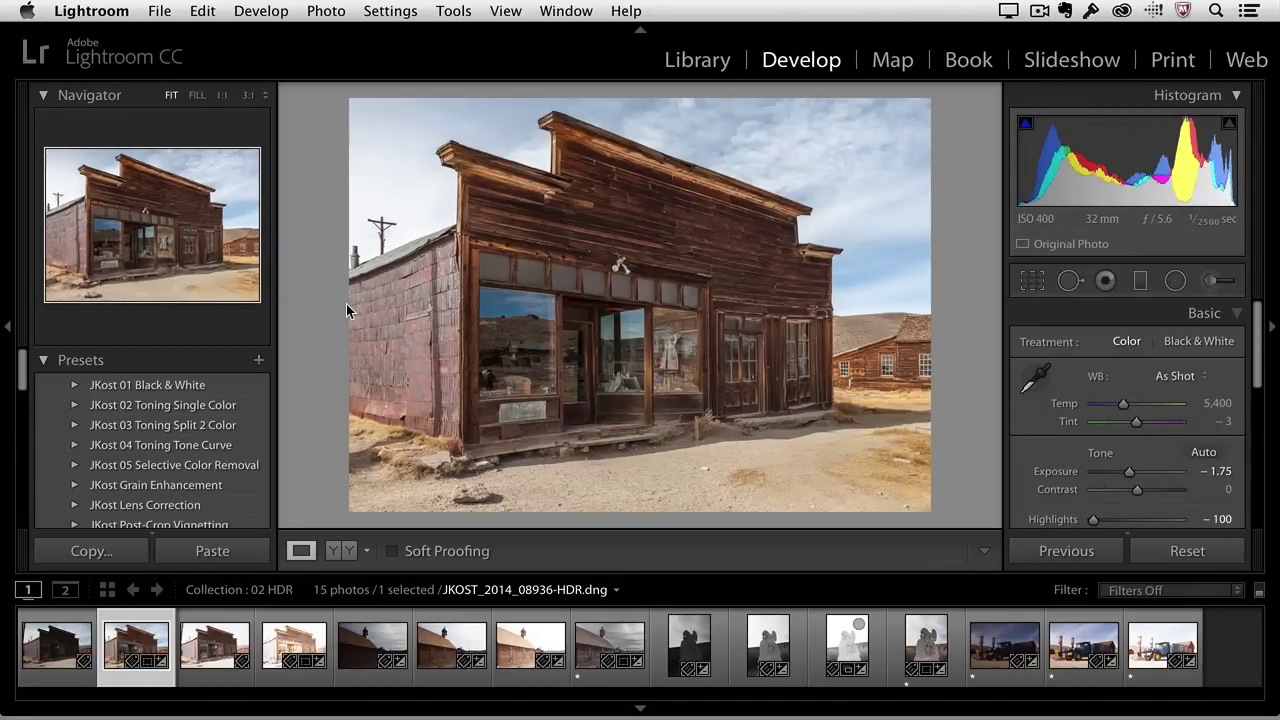
key(r)
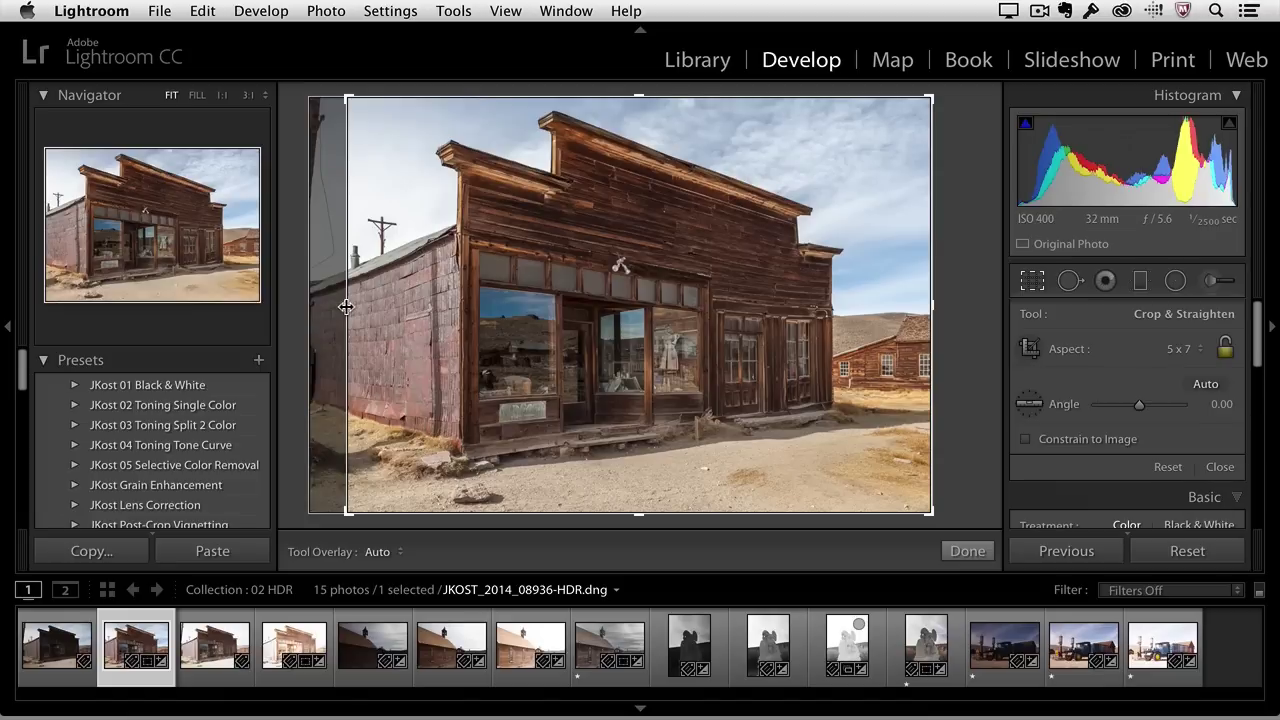
mouse_move(346, 305)
mouse_down()
mouse_move(334, 302)
mouse_move(342, 309)
mouse_up()
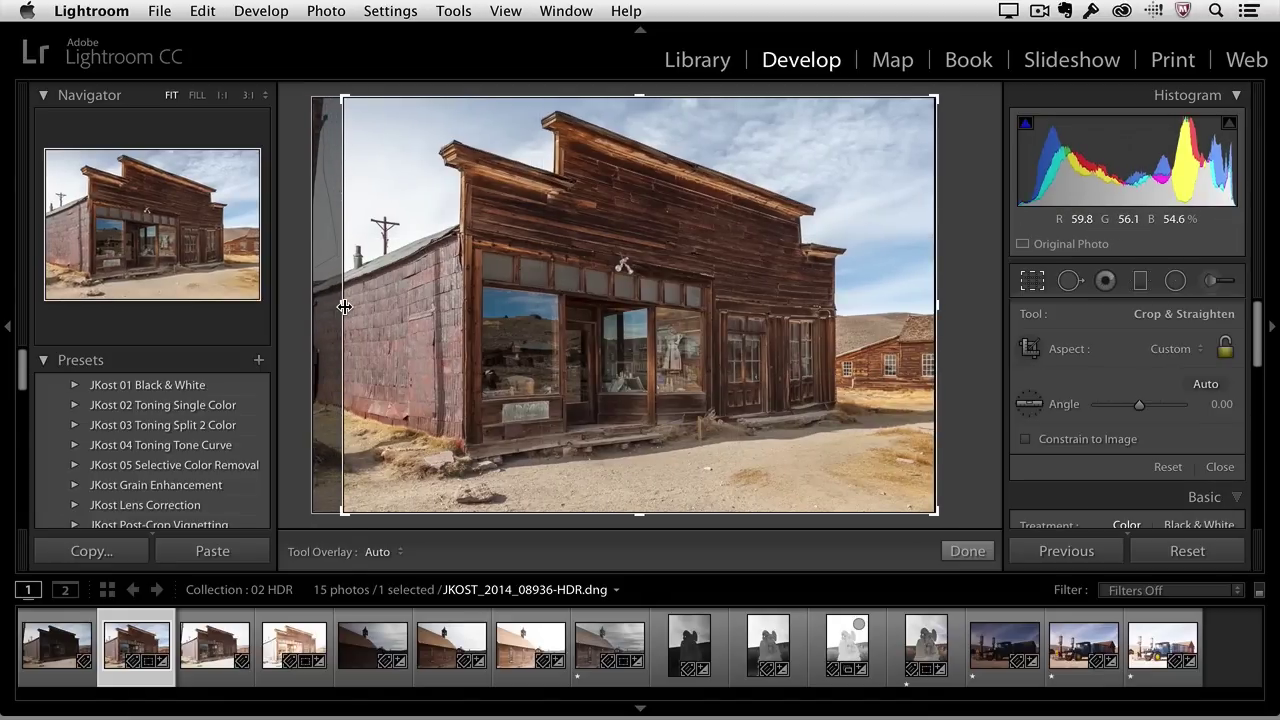
key(r)
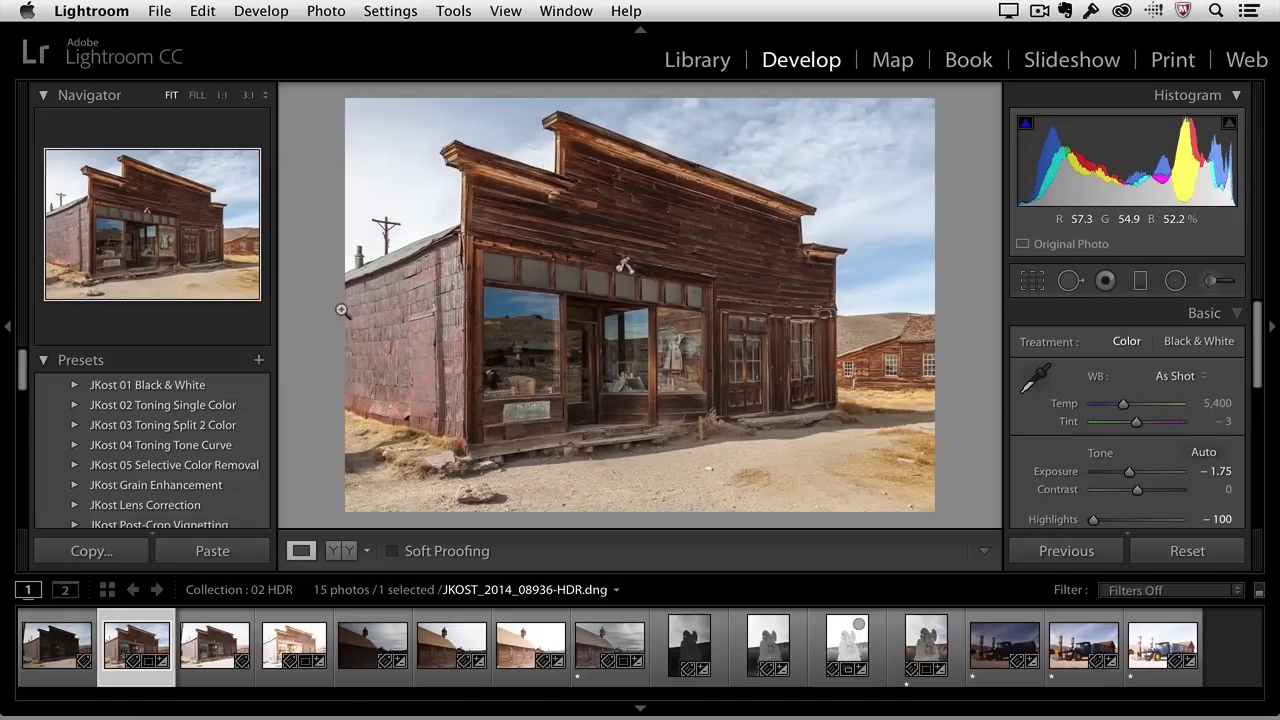
Draw a −1.65 exposure radial filter oval around the storefront, nudging its centre up-left
click(1175, 281)
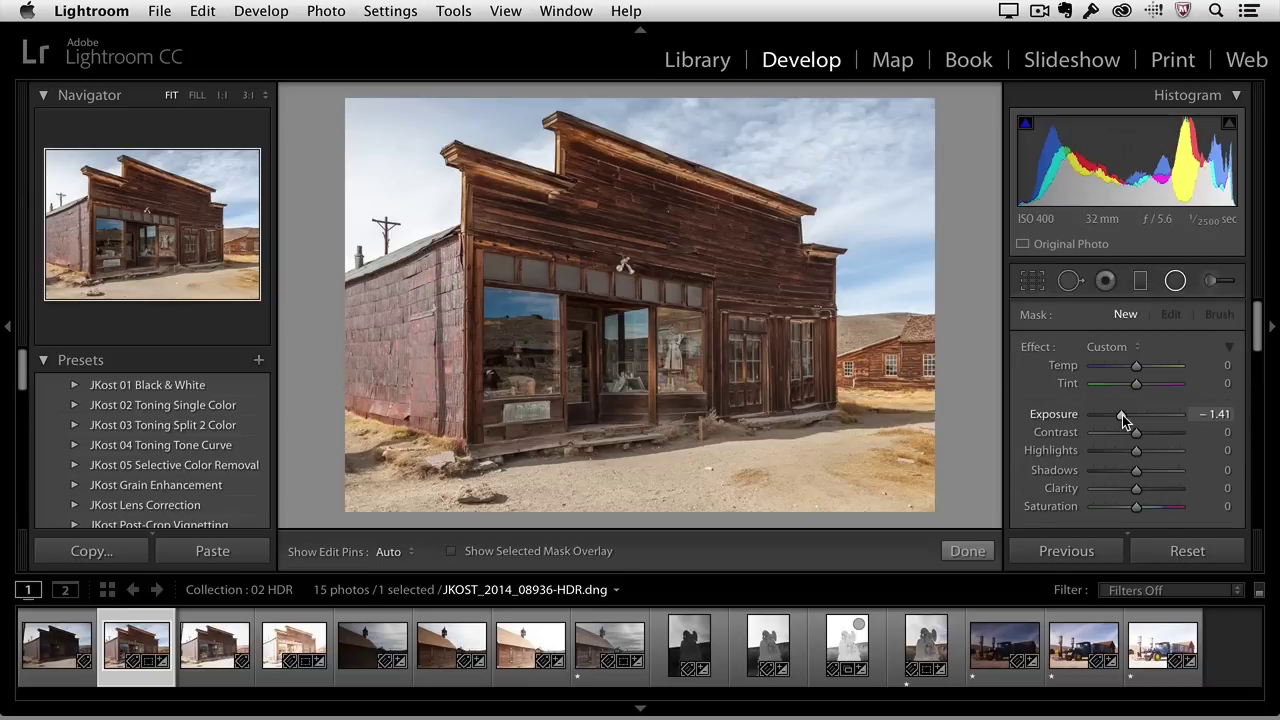
drag(1122, 415, 1120, 415)
scroll(1124, 416, down, 8)
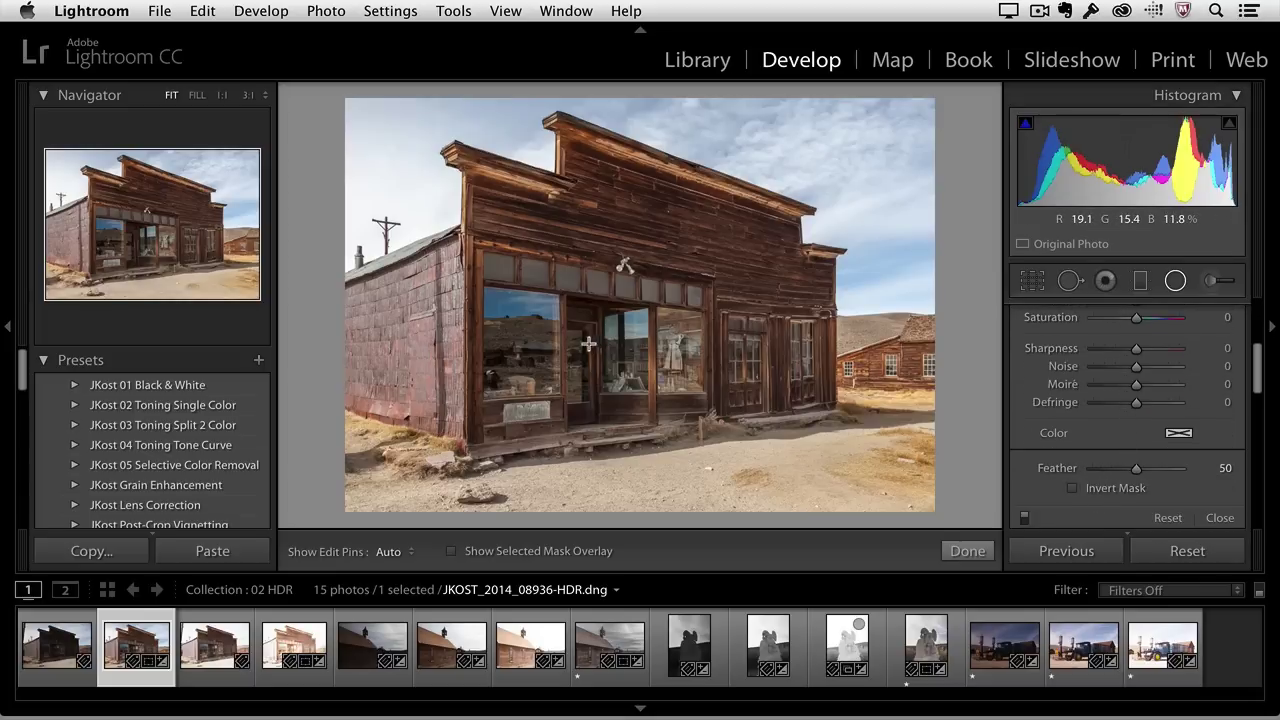
drag(587, 343, 790, 503)
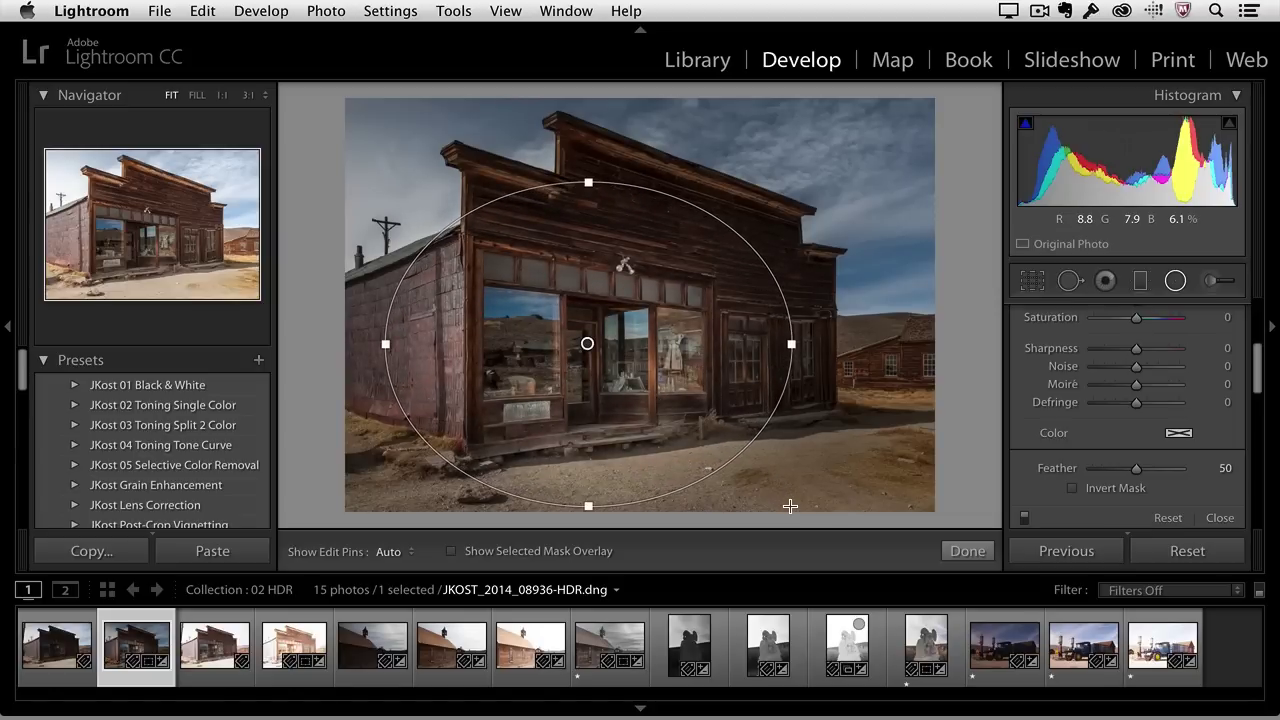
drag(586, 341, 581, 319)
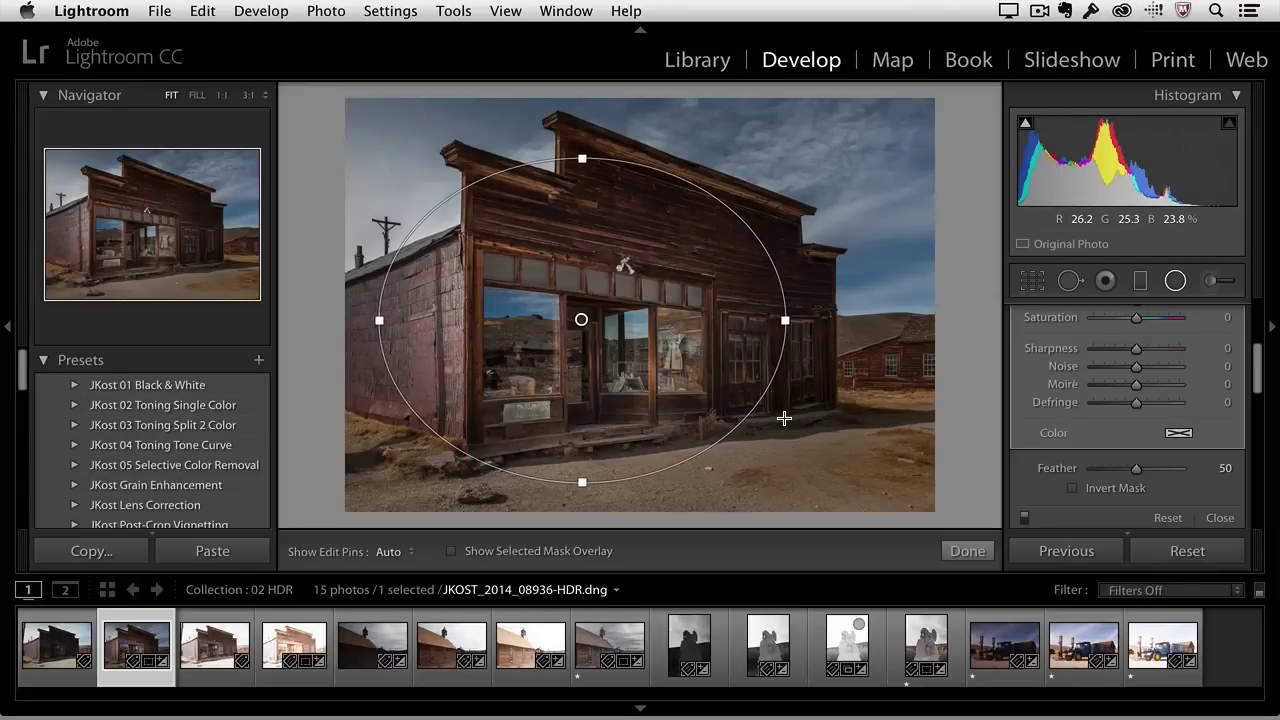
Switch to the Library Grid view to see the edited JKOST_2014_08936-HDR thumbnail in 02 HDR
key(g)
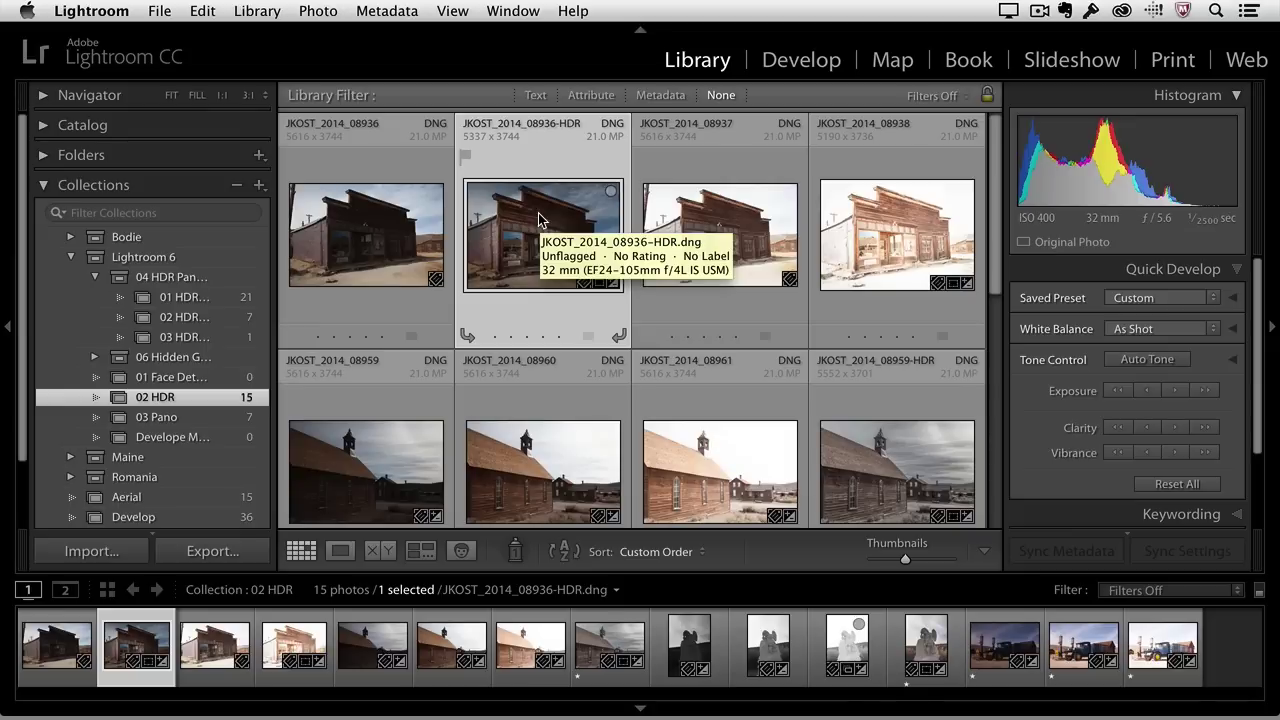